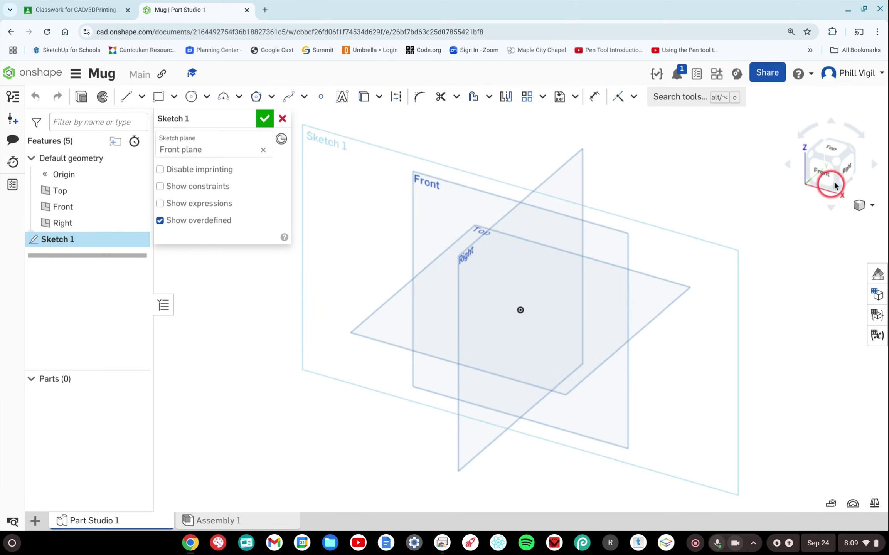
# Hide the default planes and sketch a vertical construction line about 75 mm long up from the origin
pyautogui.click(821, 172)
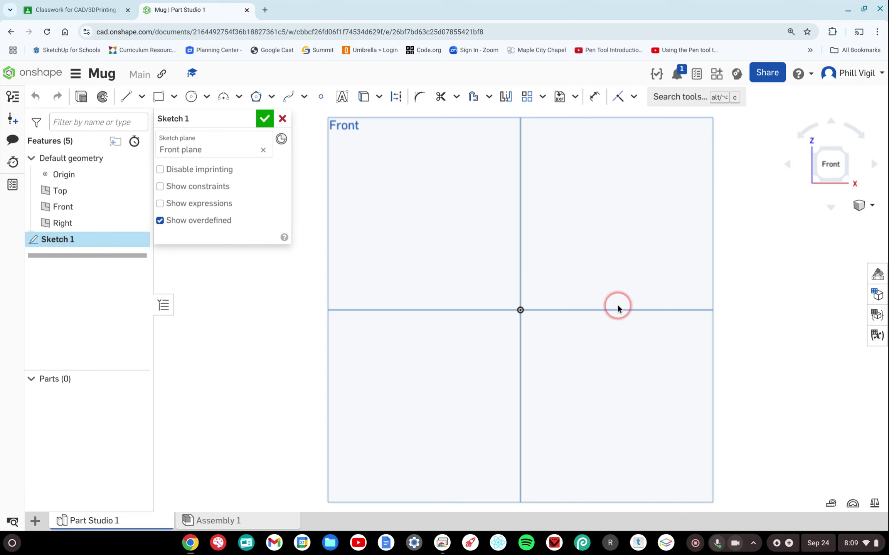
pyautogui.press('p')
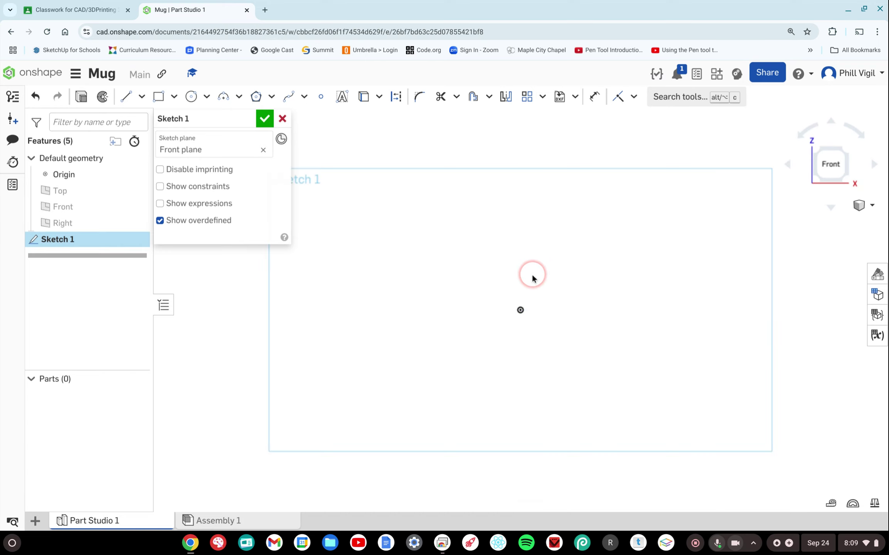
pyautogui.click(393, 100)
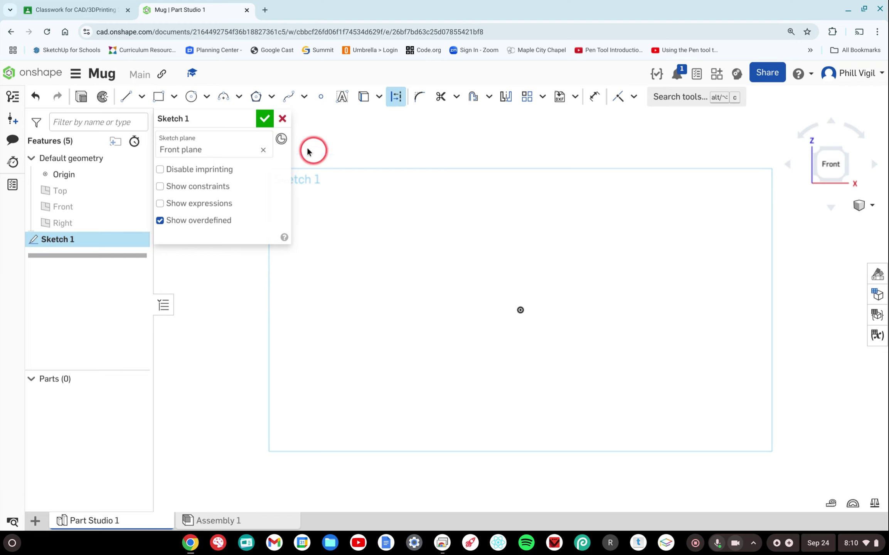
pyautogui.click(125, 101)
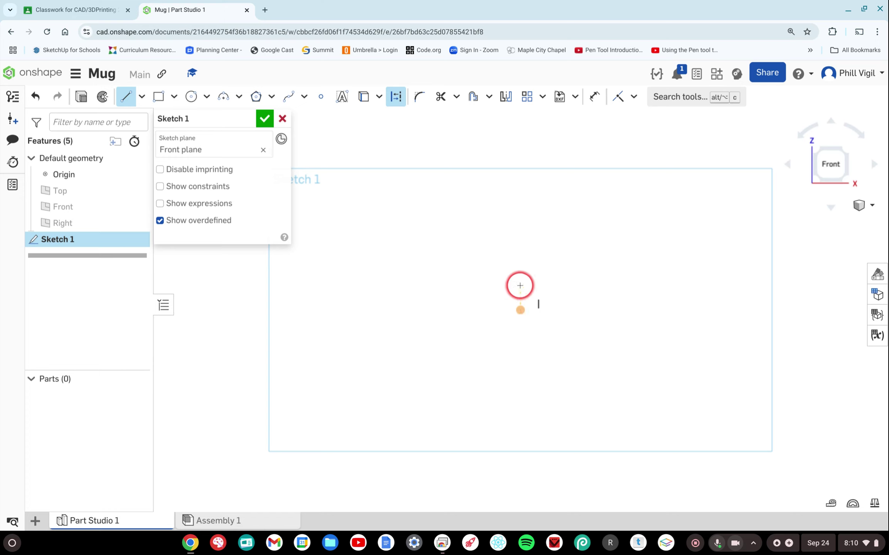
pyautogui.moveTo(520, 308); pyautogui.dragTo(520, 118)
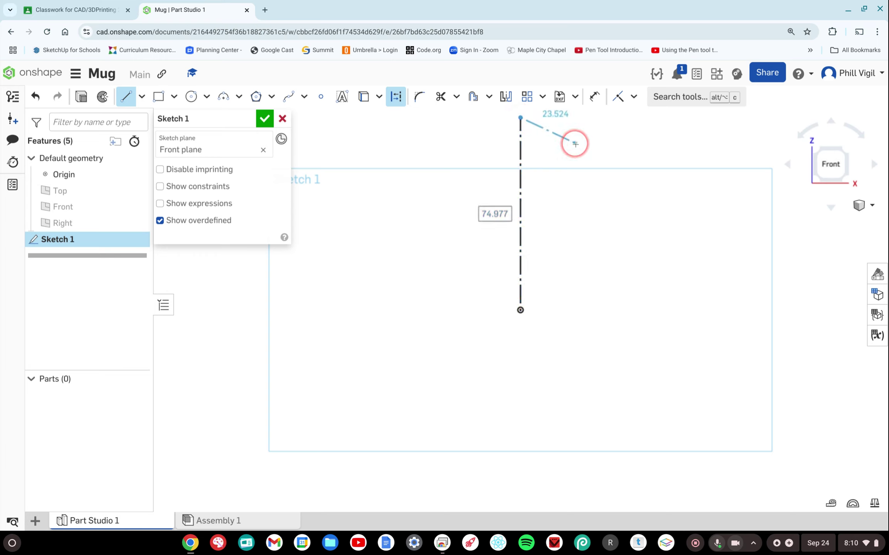
pyautogui.press('Escape')
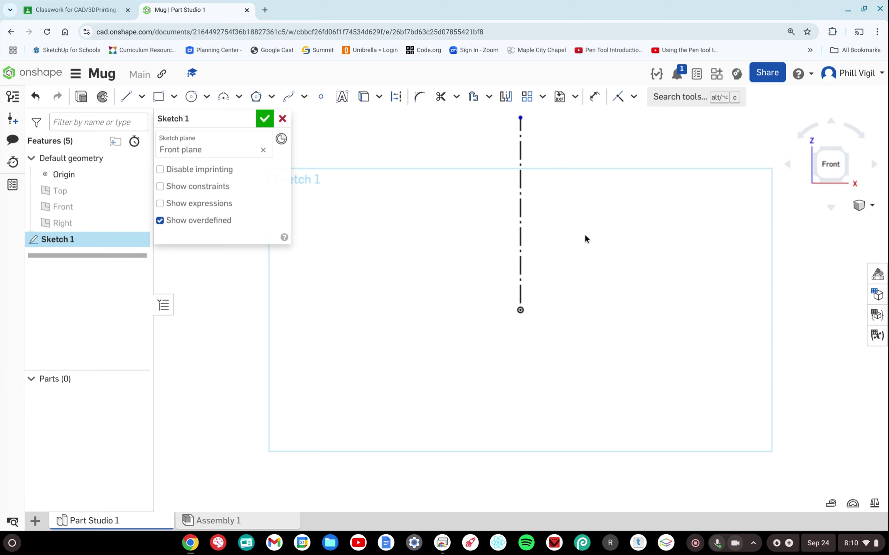
# Sketch the outer profile from the origin: flat base, foot step, slanted line about 6.8 mm, vertical wall about 66.5 mm up to the centerline's height
pyautogui.moveTo(584, 235)
pyautogui.mouseDown(button='right')
pyautogui.moveTo(577, 349)
pyautogui.moveTo(617, 272)
pyautogui.mouseUp(button='right')
pyautogui.click(831, 161)
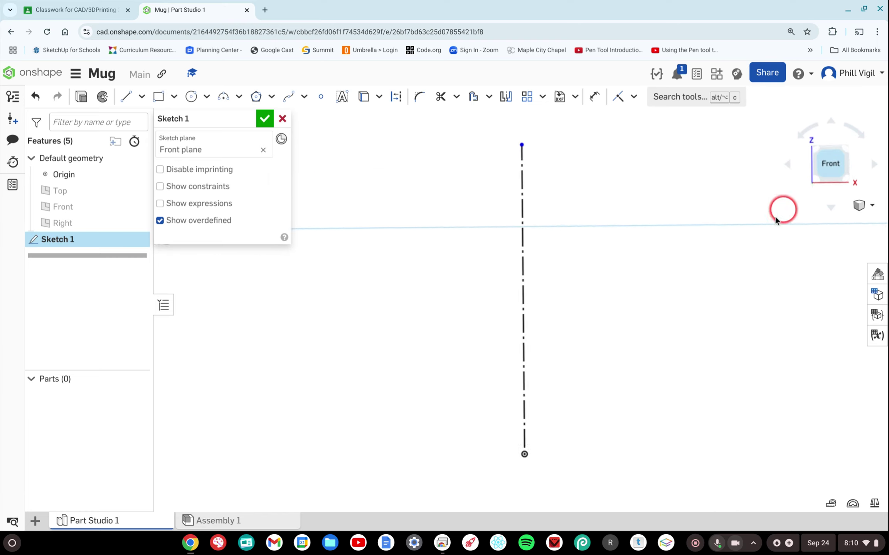
pyautogui.scroll(-2, 635, 293)
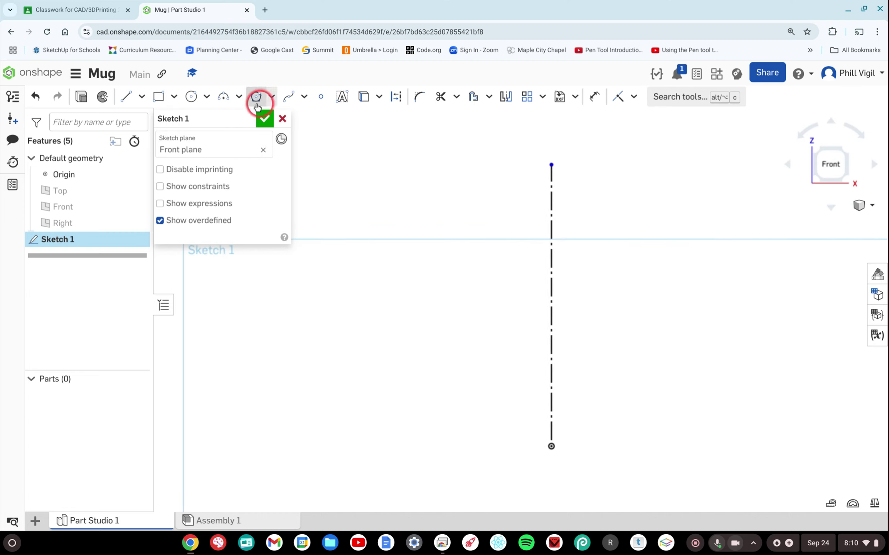
pyautogui.click(127, 98)
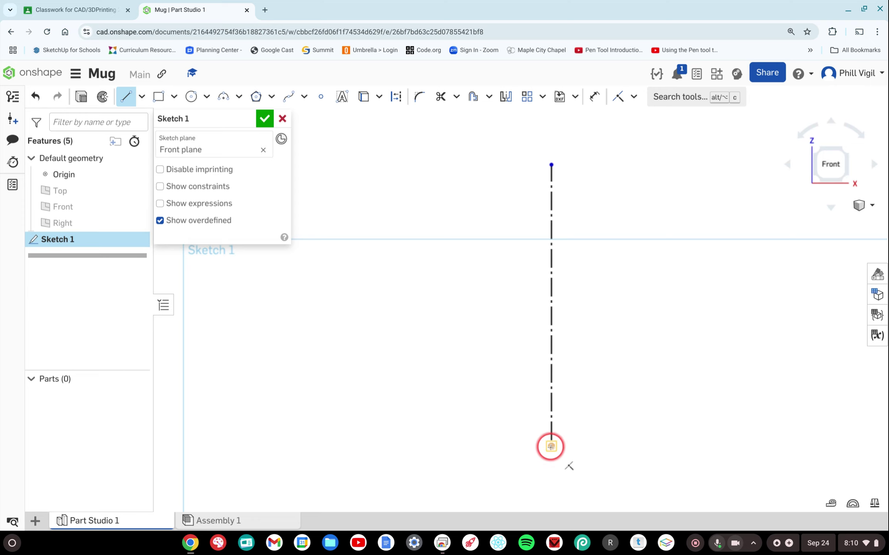
pyautogui.moveTo(551, 446)
pyautogui.mouseDown()
pyautogui.moveTo(663, 446)
pyautogui.moveTo(643, 446)
pyautogui.moveTo(662, 420)
pyautogui.moveTo(643, 436)
pyautogui.mouseUp()
pyautogui.moveTo(643, 435)
pyautogui.mouseDown()
pyautogui.moveTo(647, 428)
pyautogui.moveTo(658, 435)
pyautogui.mouseUp()
pyautogui.moveTo(658, 436); pyautogui.dragTo(554, 165)
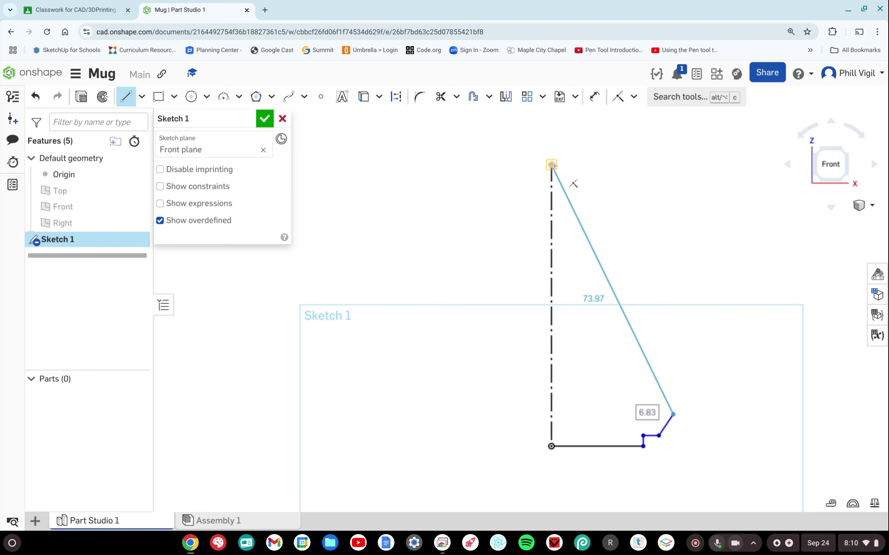
pyautogui.moveTo(554, 165)
pyautogui.mouseDown()
pyautogui.moveTo(673, 164)
pyautogui.moveTo(552, 165)
pyautogui.mouseUp()
pyautogui.moveTo(552, 165); pyautogui.dragTo(672, 164)
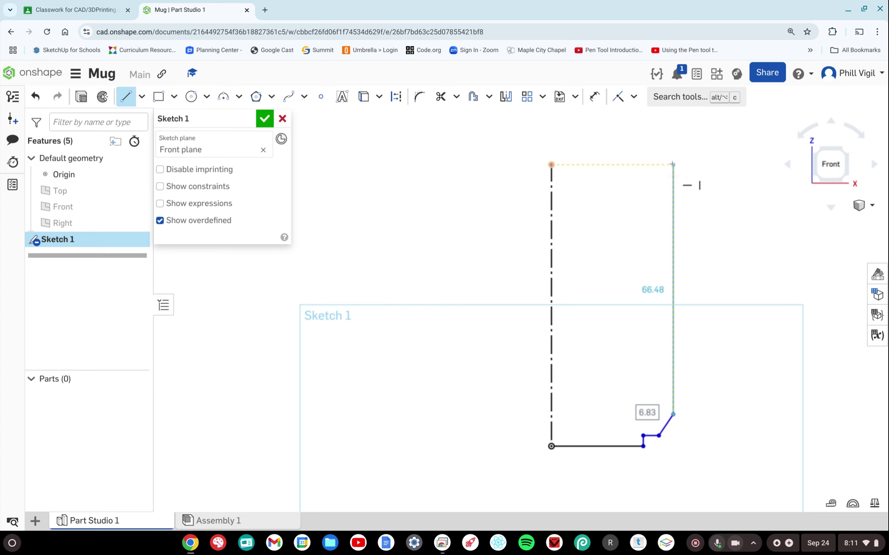
pyautogui.click(673, 165)
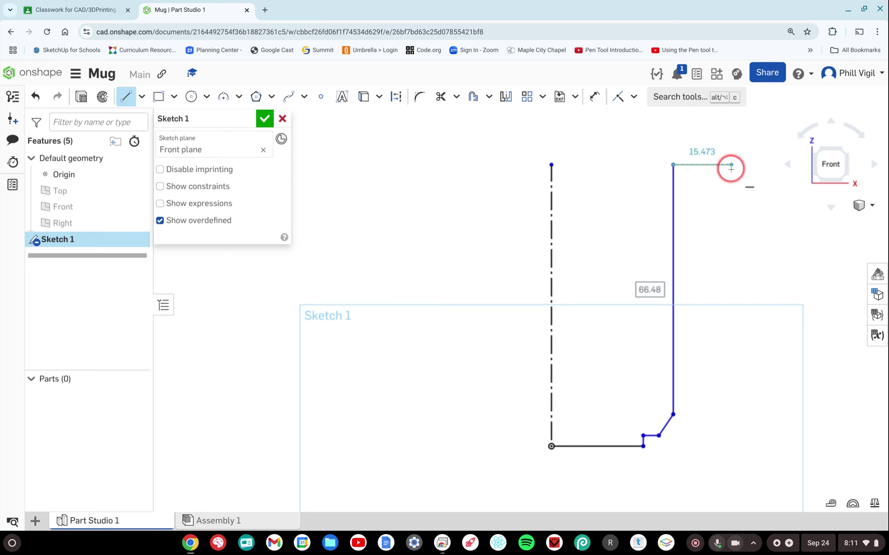
pyautogui.press('Escape')
pyautogui.click(708, 179)
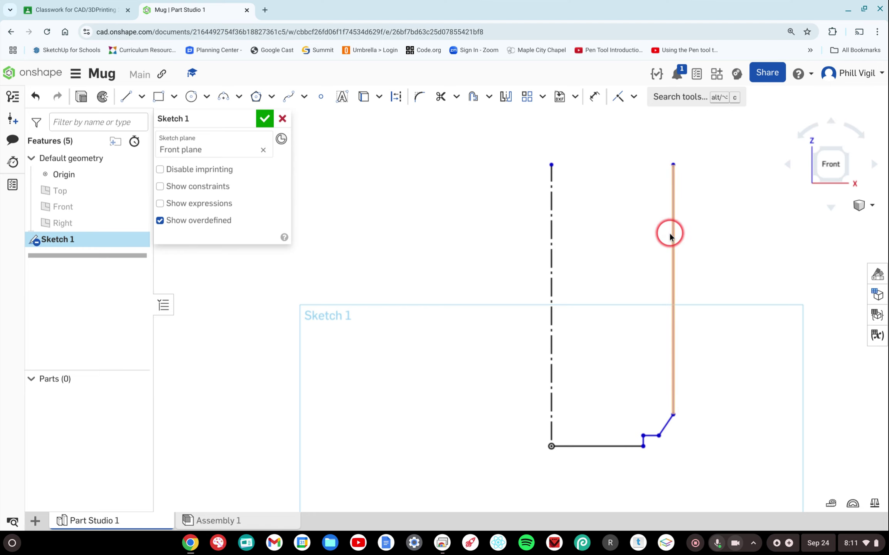
# Start an offset of the long vertical wall line, flipped inward toward the centerline at about 4.1 mm
pyautogui.click(473, 97)
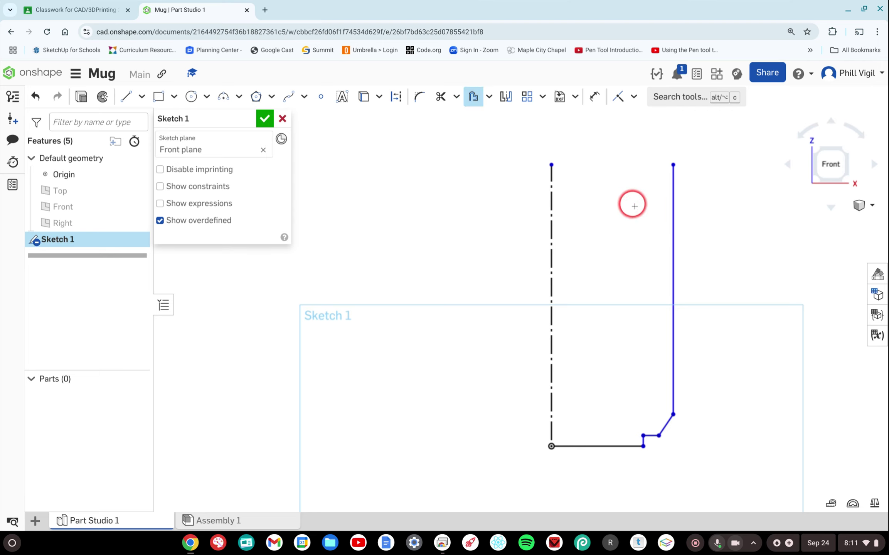
pyautogui.click(673, 224)
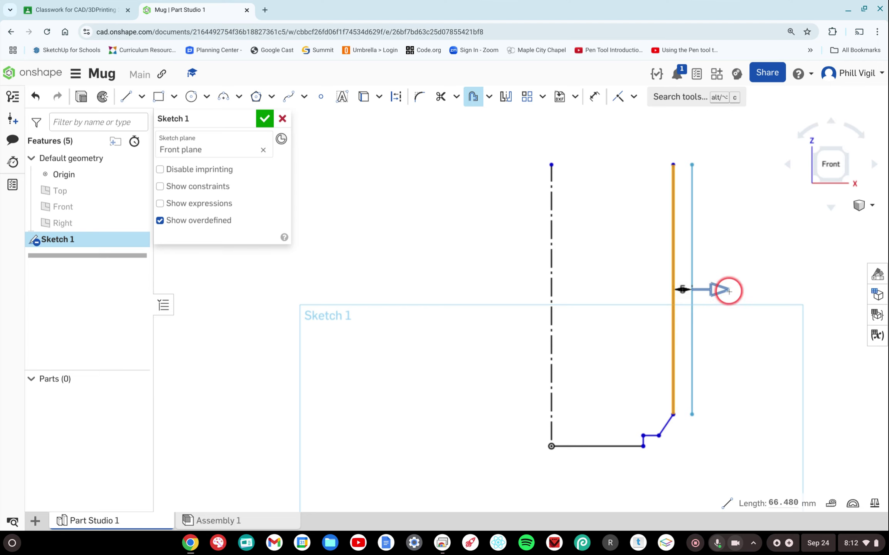
pyautogui.moveTo(722, 289); pyautogui.dragTo(673, 288)
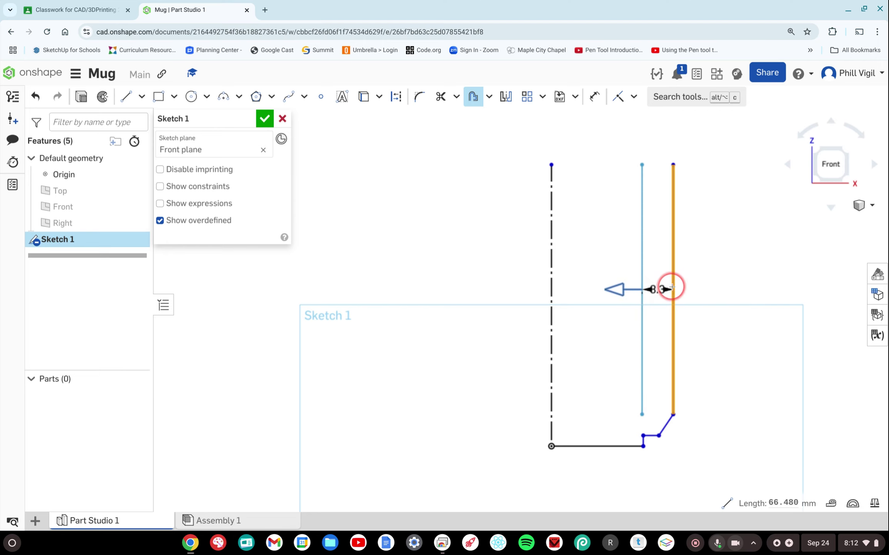
pyautogui.click(620, 287)
pyautogui.click(732, 289)
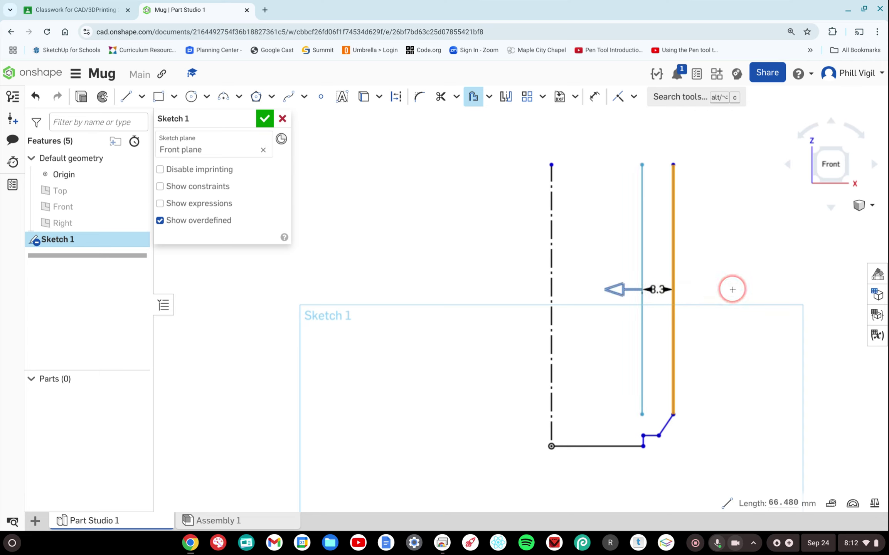
pyautogui.moveTo(623, 289); pyautogui.dragTo(633, 290)
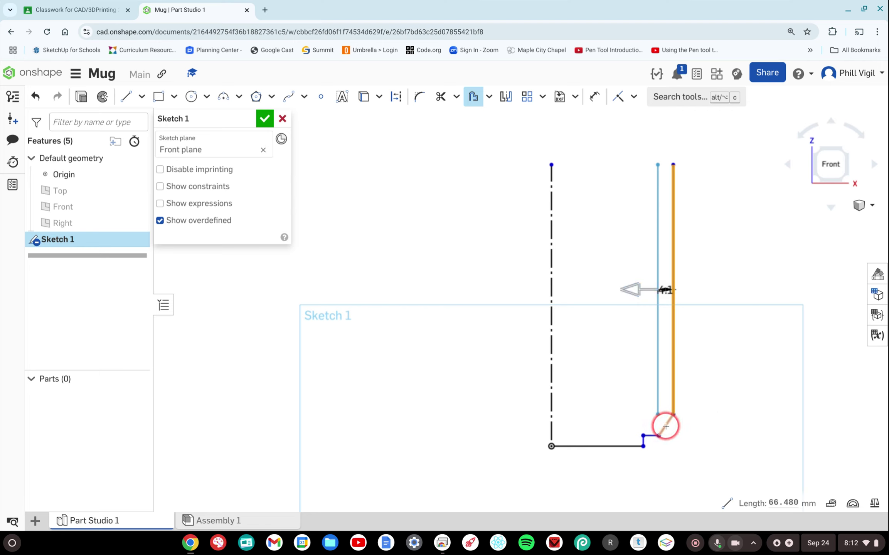
# Add the slanted, foot-step and base lines to the inward offset, place it, and set its distance to 3.5 mm
pyautogui.click(665, 426)
pyautogui.click(653, 435)
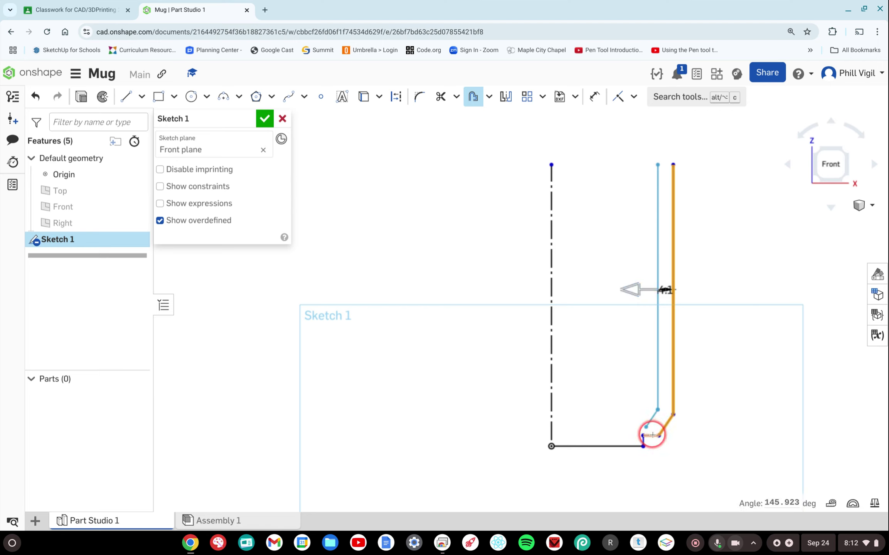
pyautogui.click(642, 440)
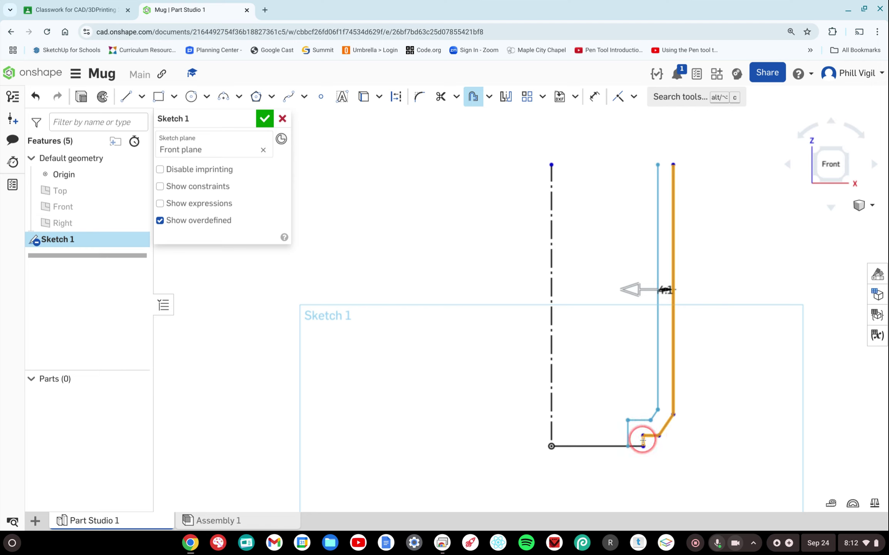
pyautogui.click(607, 446)
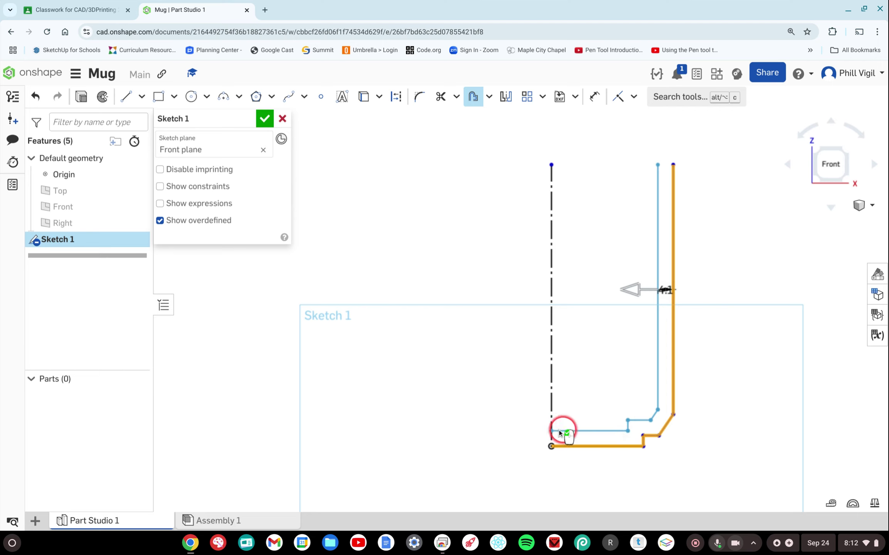
pyautogui.click(654, 228)
pyautogui.click(656, 465)
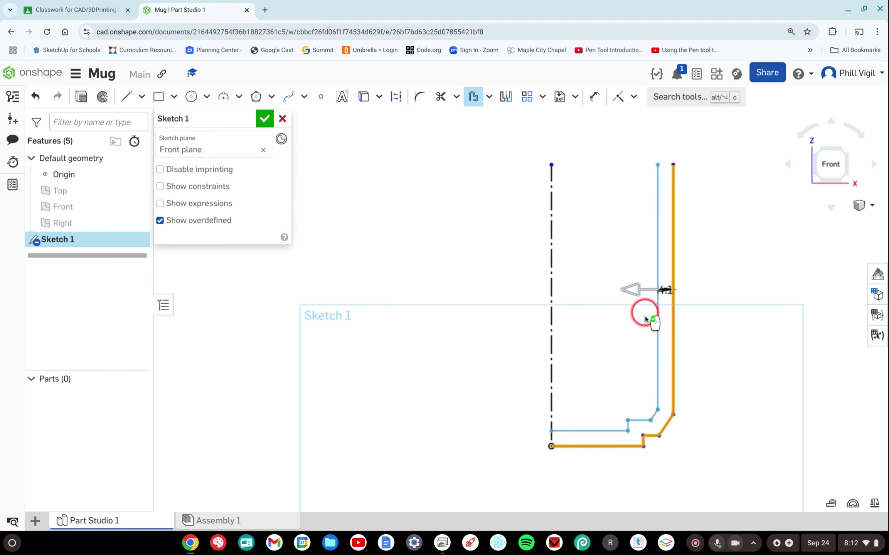
pyautogui.click(621, 213)
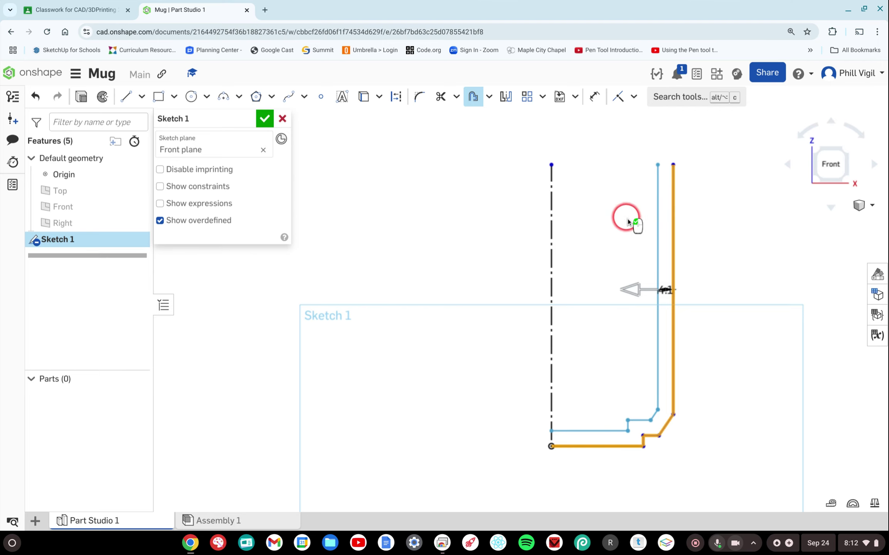
pyautogui.click(611, 214)
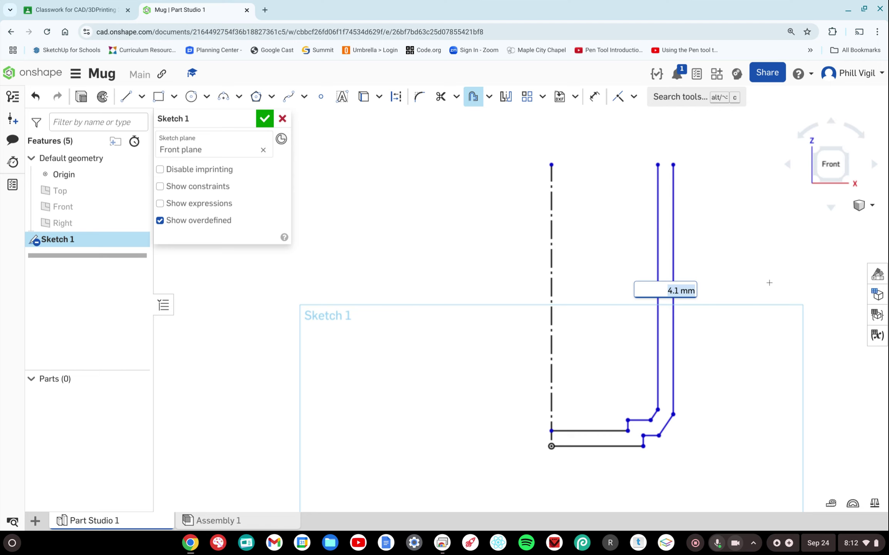
pyautogui.write('5')
pyautogui.press('Return')
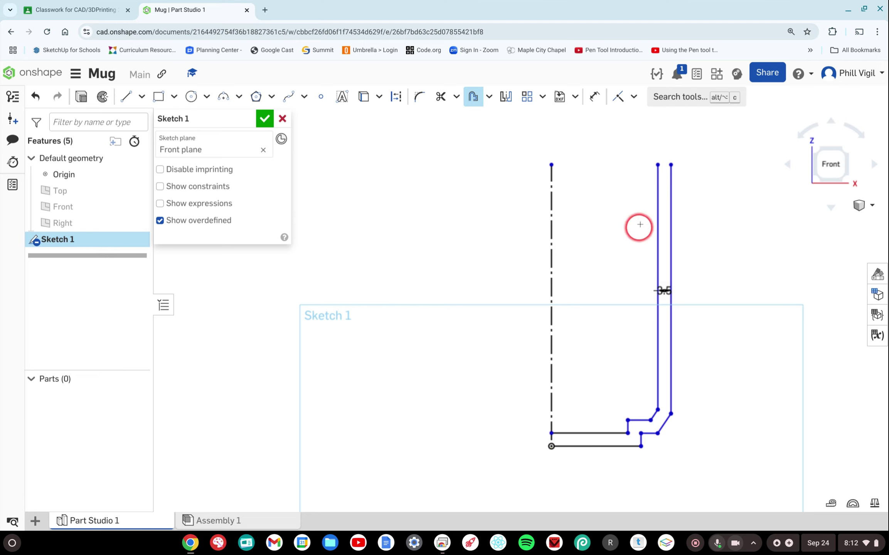
# Close the wall profile with short lines joining the inner and outer contours at the rim and at the origin
pyautogui.scroll(5, 662, 161)
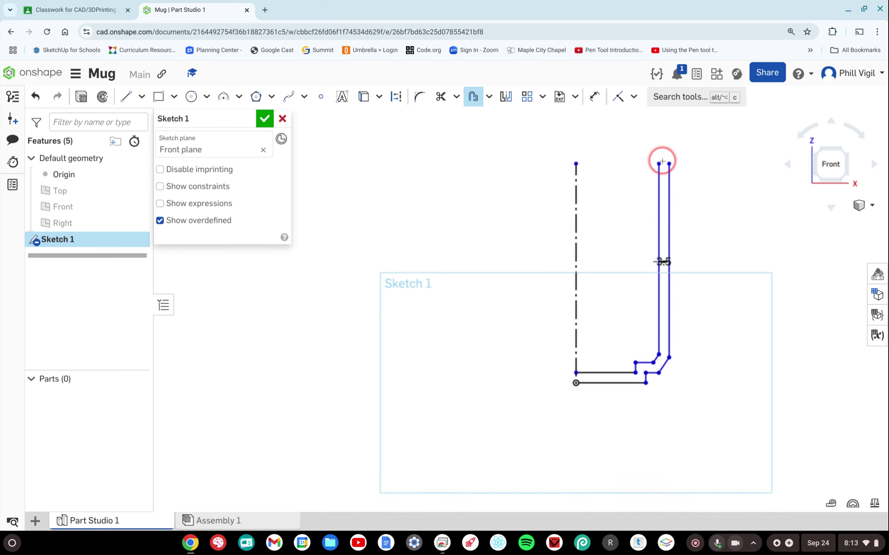
pyautogui.scroll(-5, 656, 163)
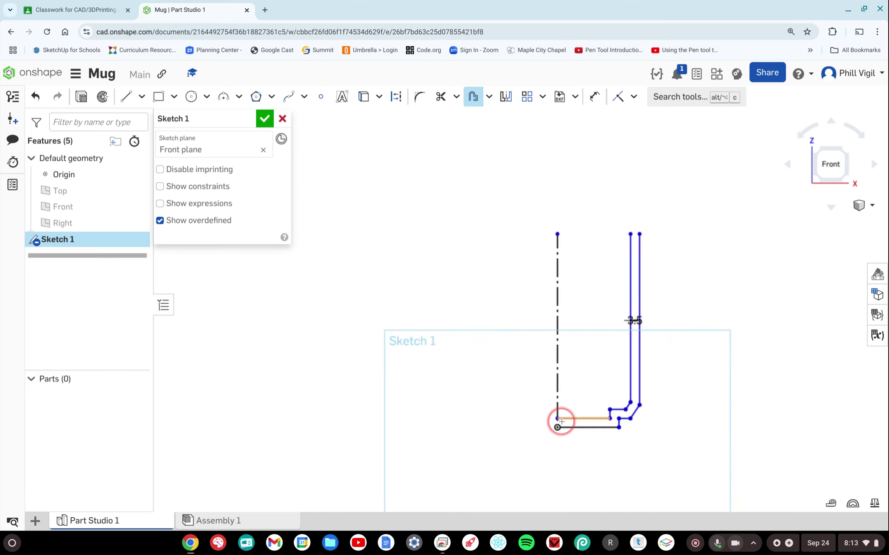
pyautogui.scroll(5, 559, 422)
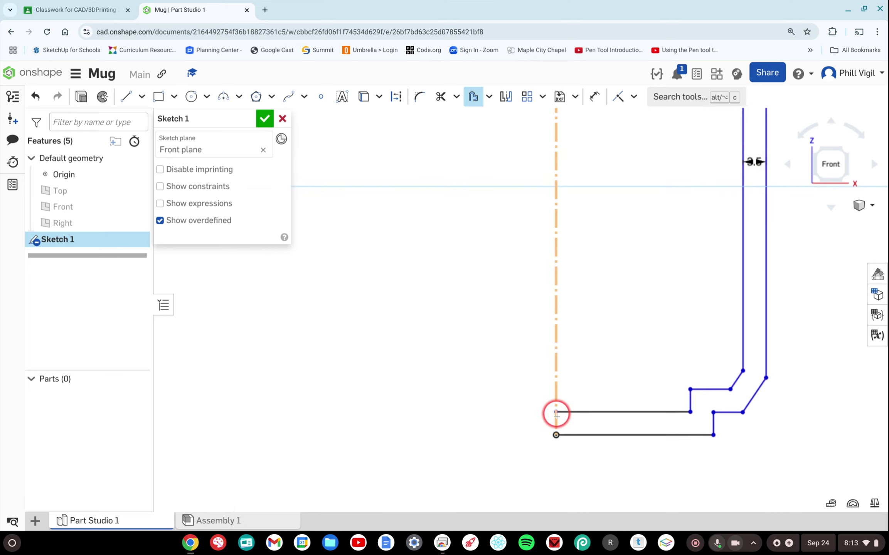
pyautogui.scroll(-2, 585, 381)
pyautogui.scroll(-2, 585, 381)
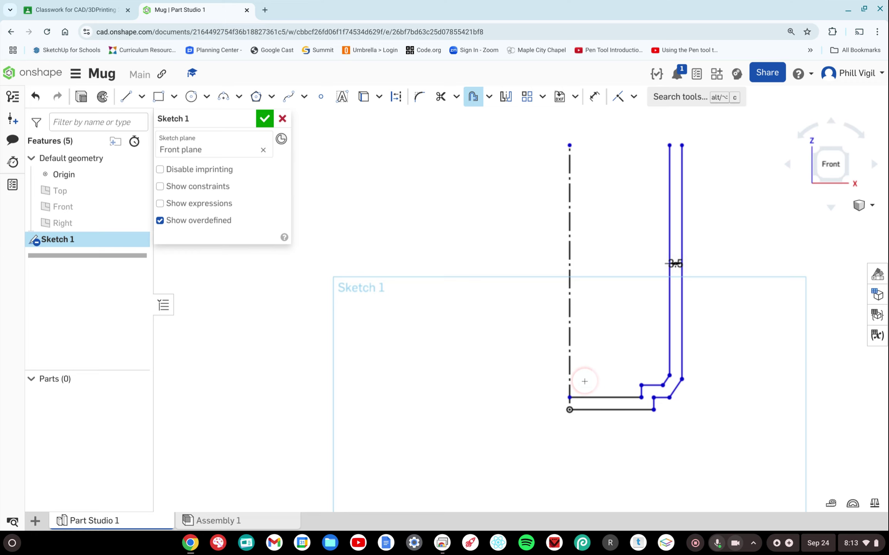
pyautogui.click(126, 97)
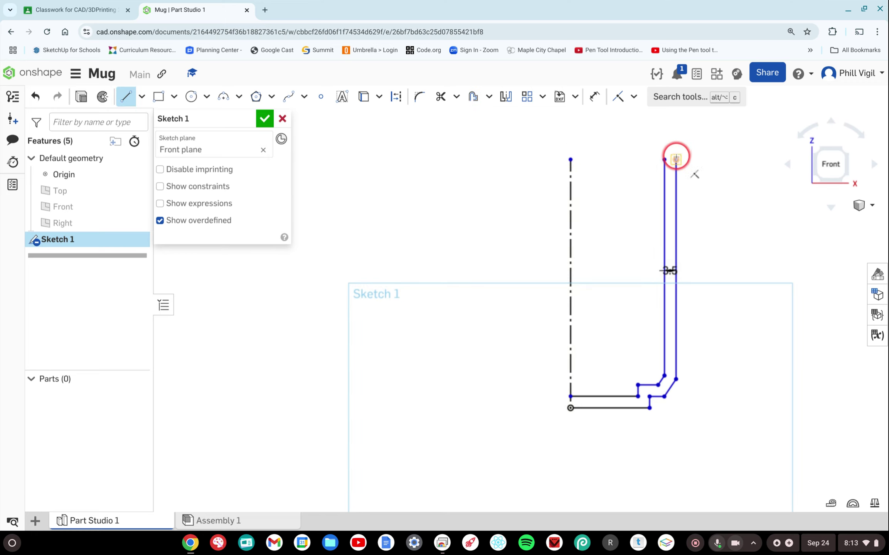
pyautogui.moveTo(676, 159); pyautogui.dragTo(664, 159)
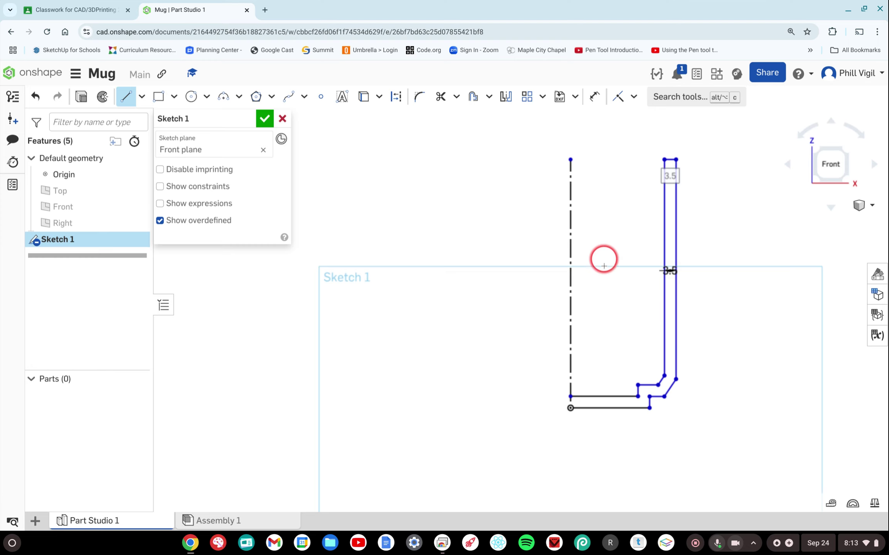
pyautogui.click(571, 405)
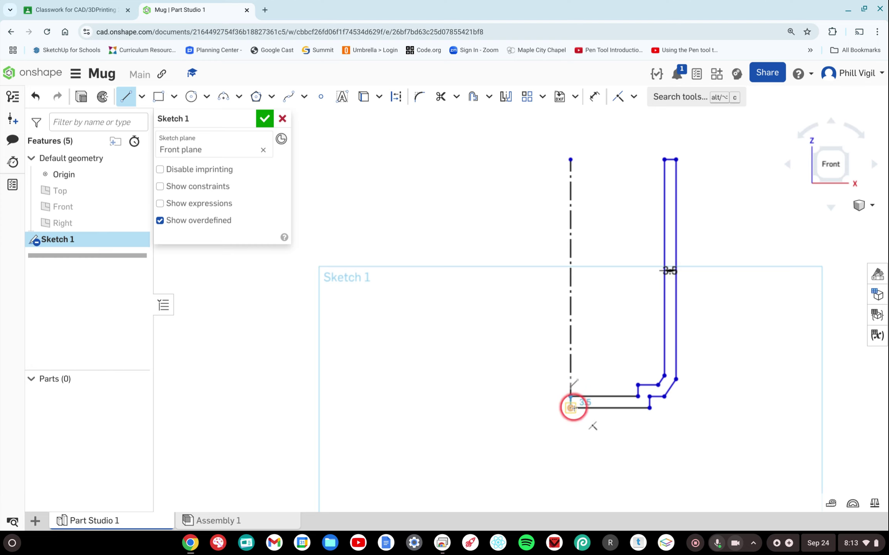
pyautogui.click(572, 407)
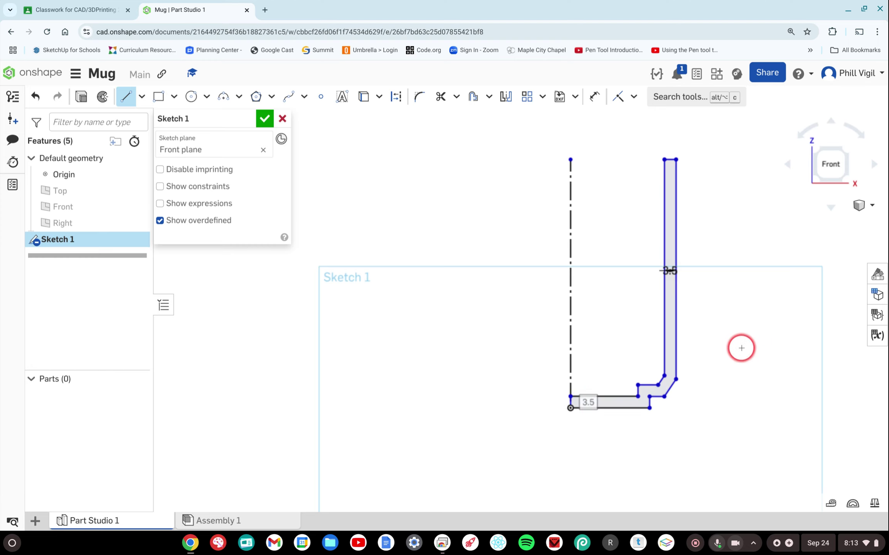
# Accept and close the mug profile sketch
pyautogui.scroll(-2, 682, 327)
pyautogui.scroll(3, 682, 327)
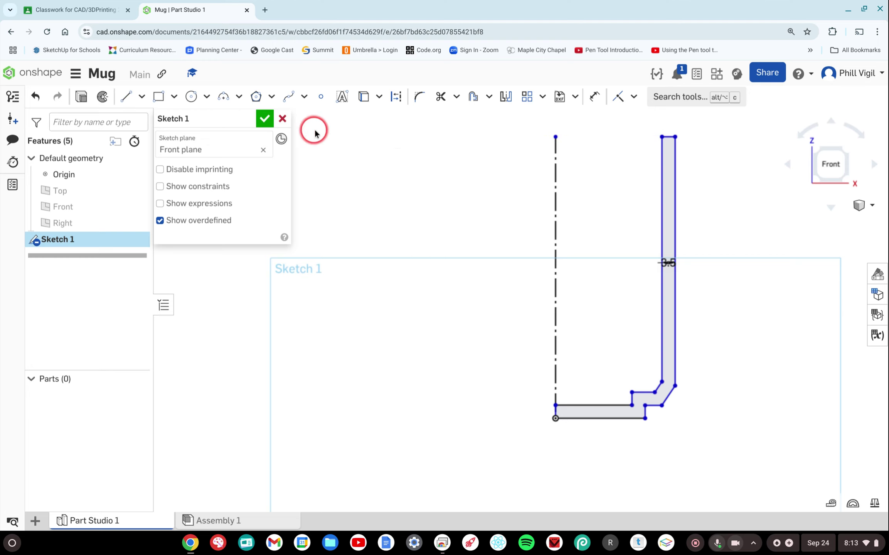
pyautogui.click(266, 120)
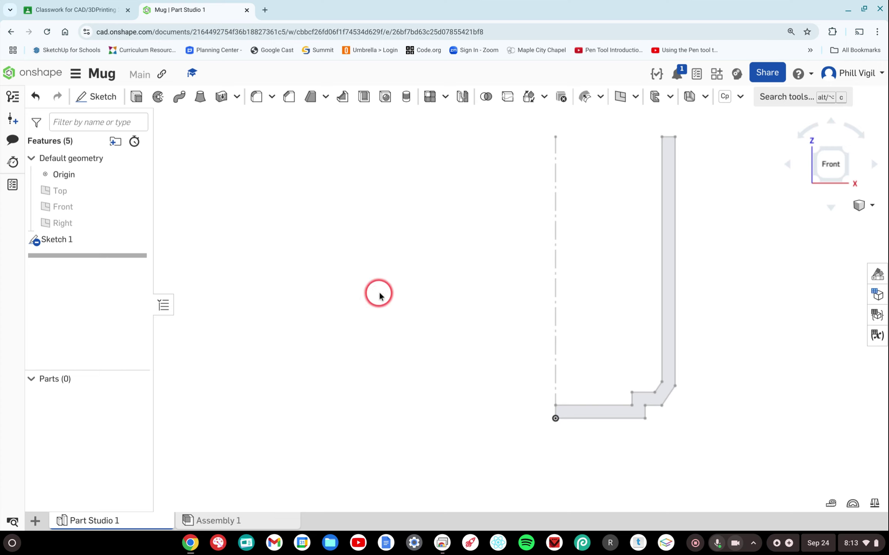
# Revolve the closed mug profile fully around the vertical construction line as a new solid
pyautogui.click(158, 97)
pyautogui.click(281, 212)
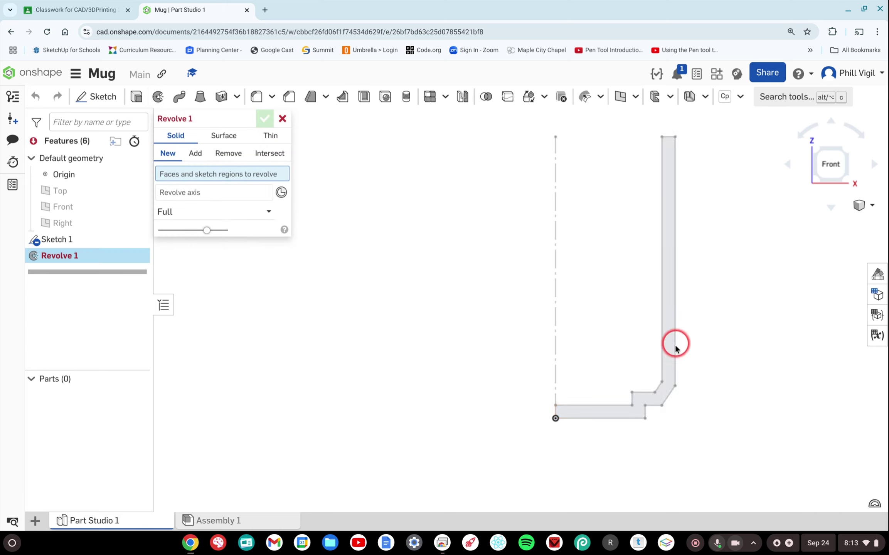
pyautogui.click(670, 247)
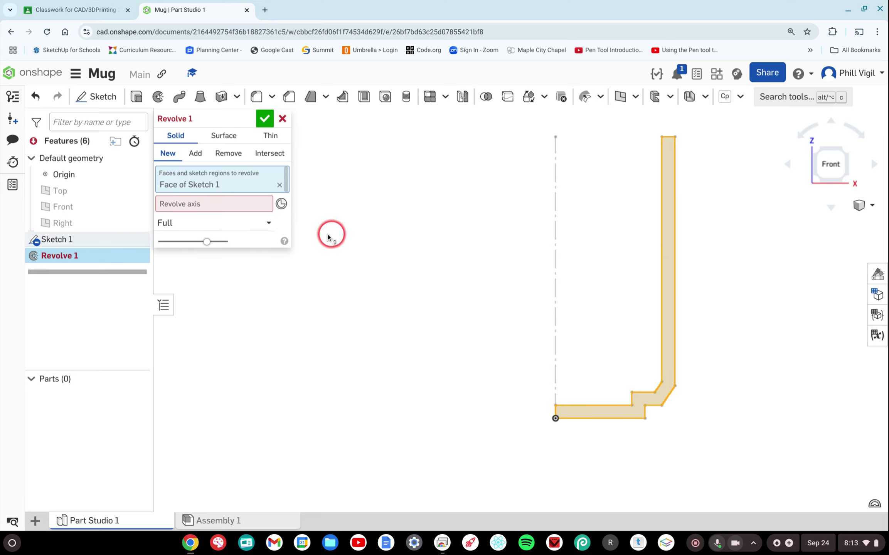
pyautogui.click(175, 210)
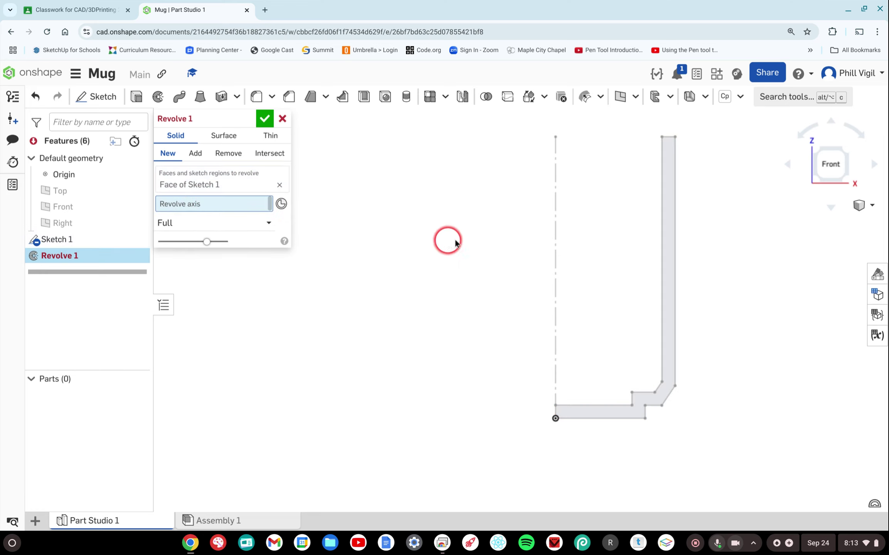
pyautogui.click(199, 189)
pyautogui.click(237, 211)
pyautogui.click(230, 181)
pyautogui.click(190, 181)
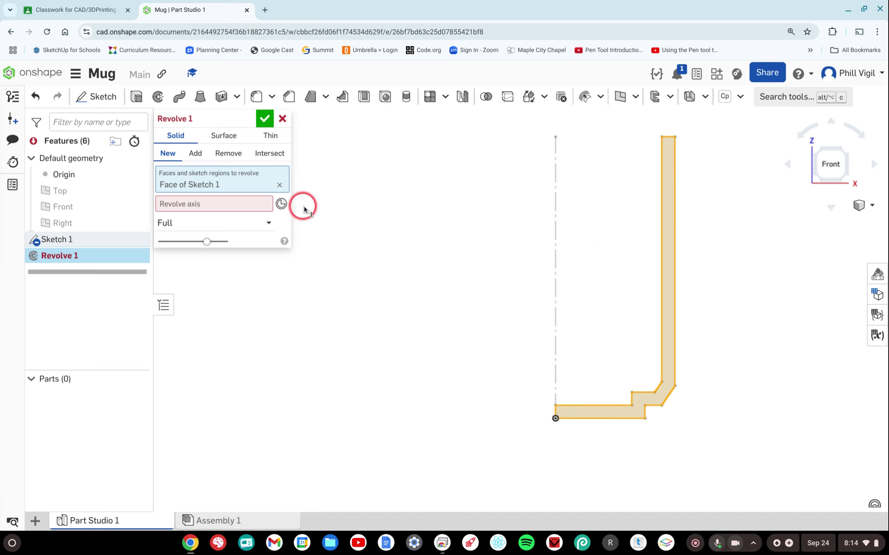
pyautogui.click(211, 204)
pyautogui.click(195, 206)
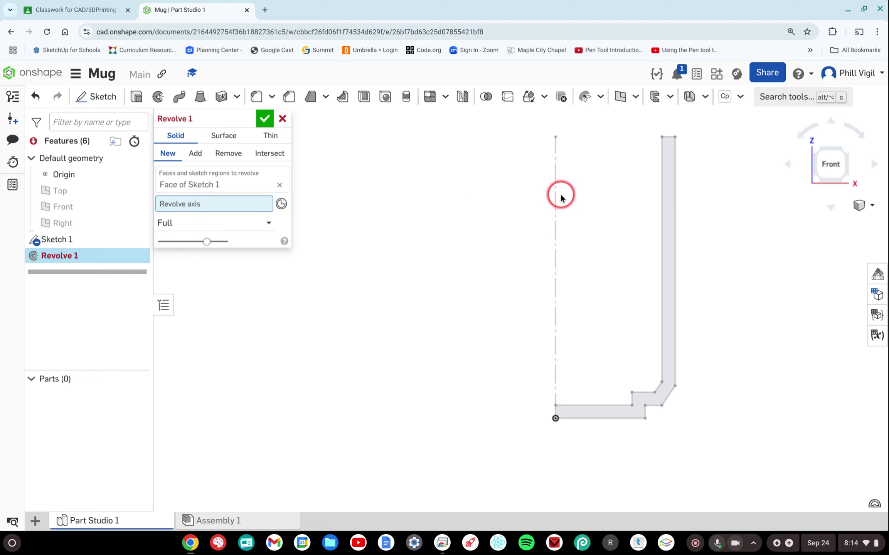
pyautogui.click(555, 216)
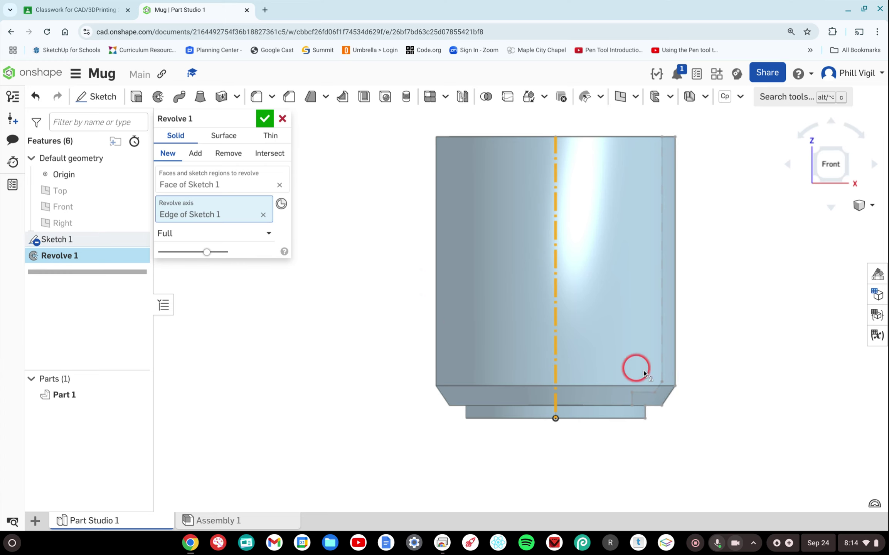
pyautogui.moveTo(748, 315); pyautogui.dragTo(579, 294, button='right')
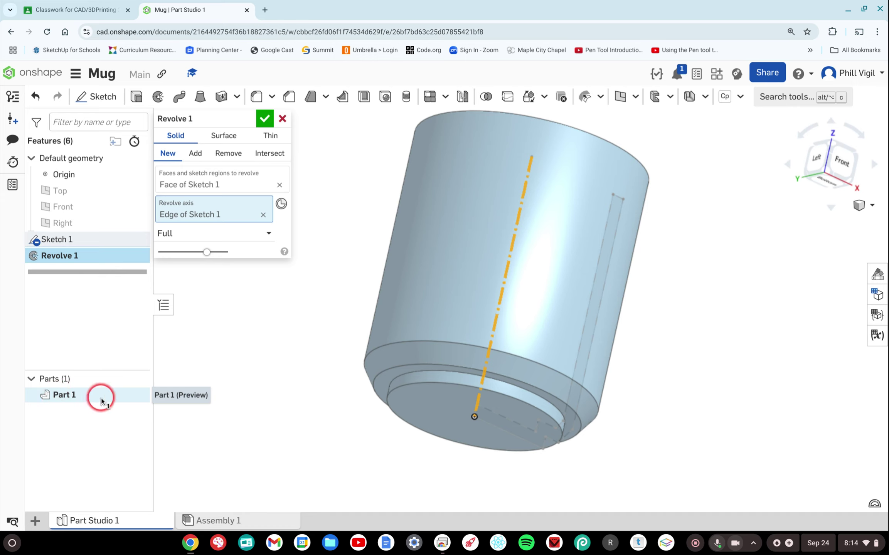
pyautogui.click(268, 121)
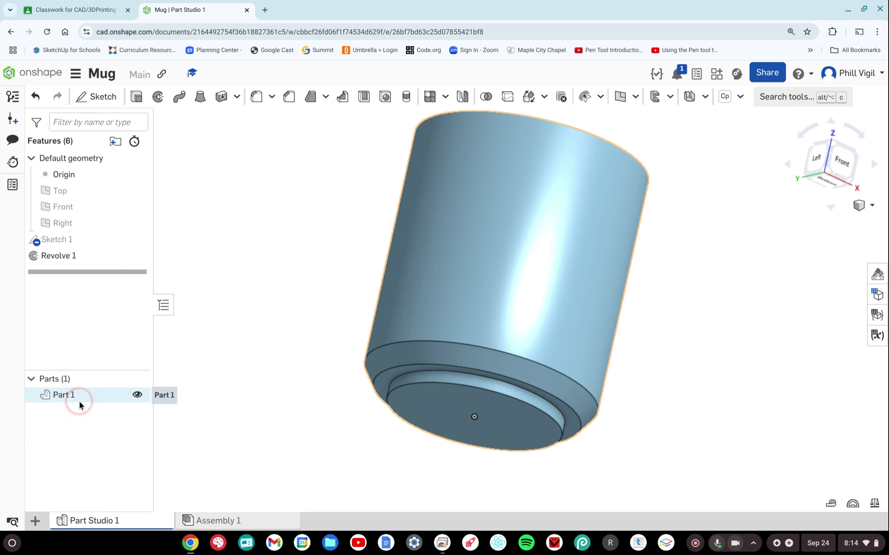
# Hide the mug part, show its profile sketch, and face the Front view
pyautogui.click(137, 394)
pyautogui.click(94, 238)
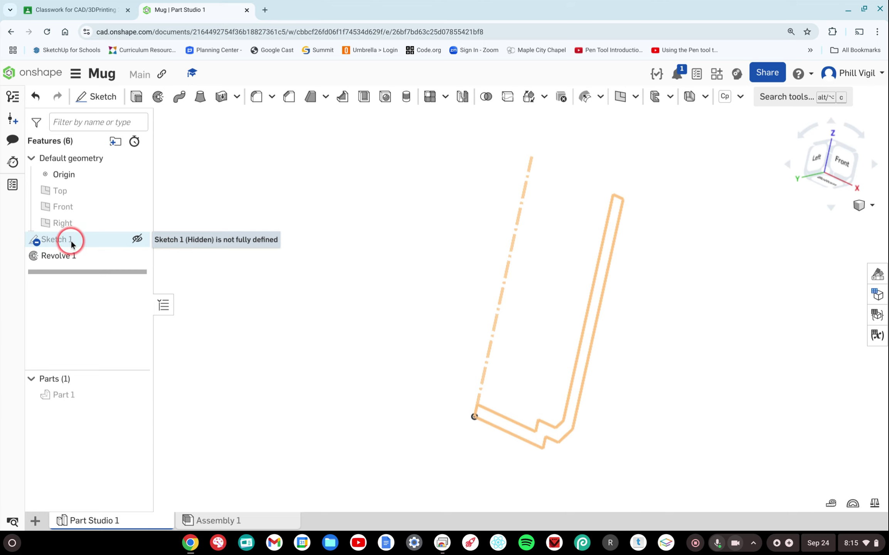
pyautogui.click(138, 240)
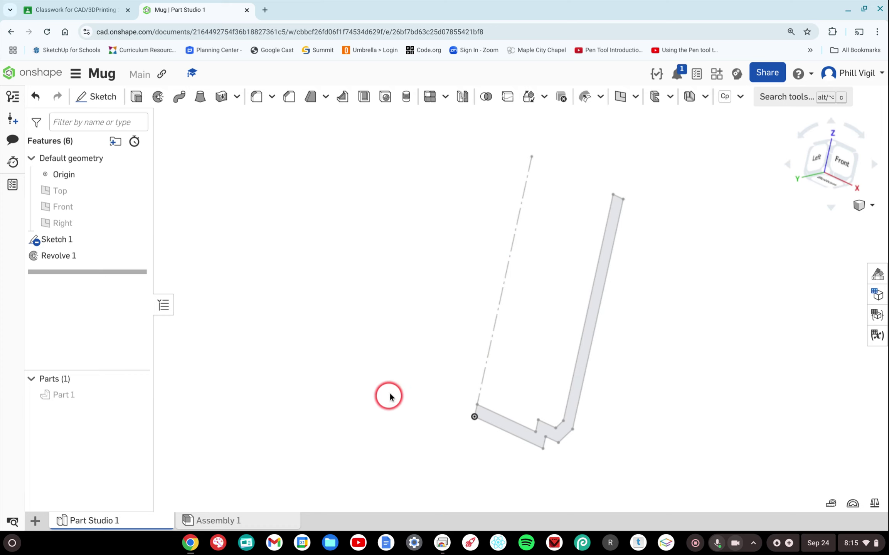
pyautogui.moveTo(348, 371)
pyautogui.mouseDown(button='right')
pyautogui.moveTo(401, 373)
pyautogui.moveTo(359, 375)
pyautogui.moveTo(337, 388)
pyautogui.moveTo(283, 381)
pyautogui.moveTo(294, 361)
pyautogui.mouseUp(button='right')
pyautogui.click(819, 158)
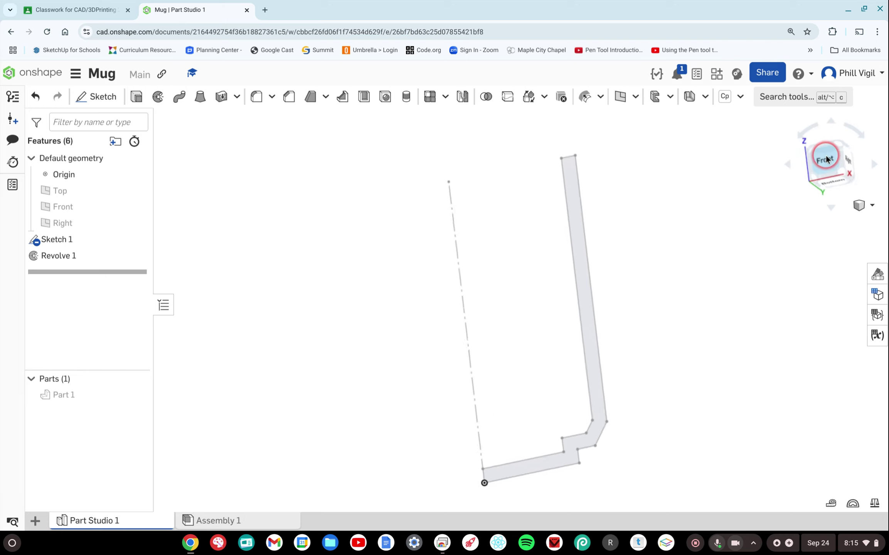
pyautogui.scroll(1, 707, 351)
pyautogui.scroll(-2, 707, 352)
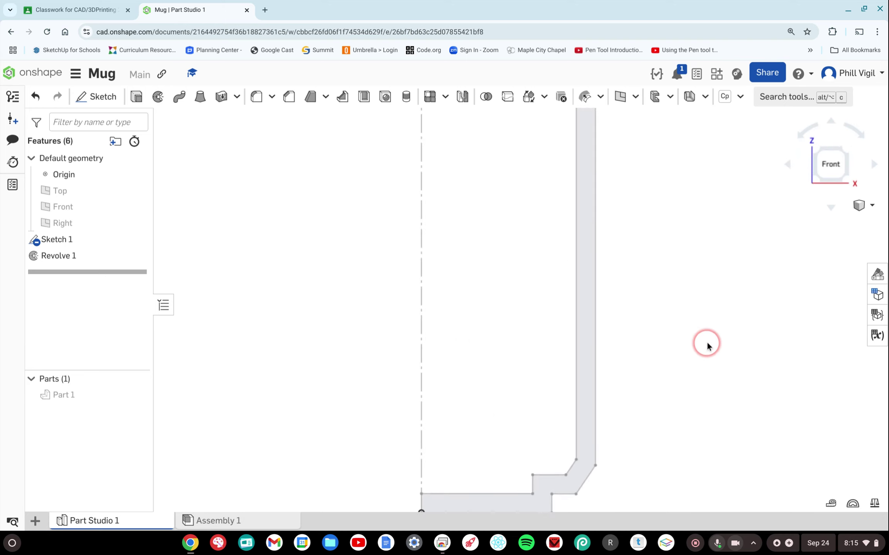
# Start a new sketch on the Front plane for the mug handle
pyautogui.click(96, 100)
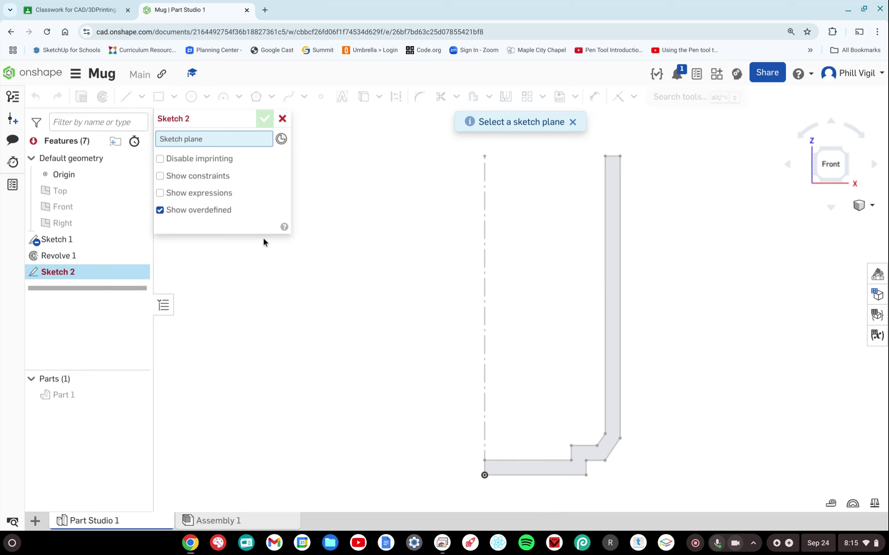
pyautogui.click(51, 211)
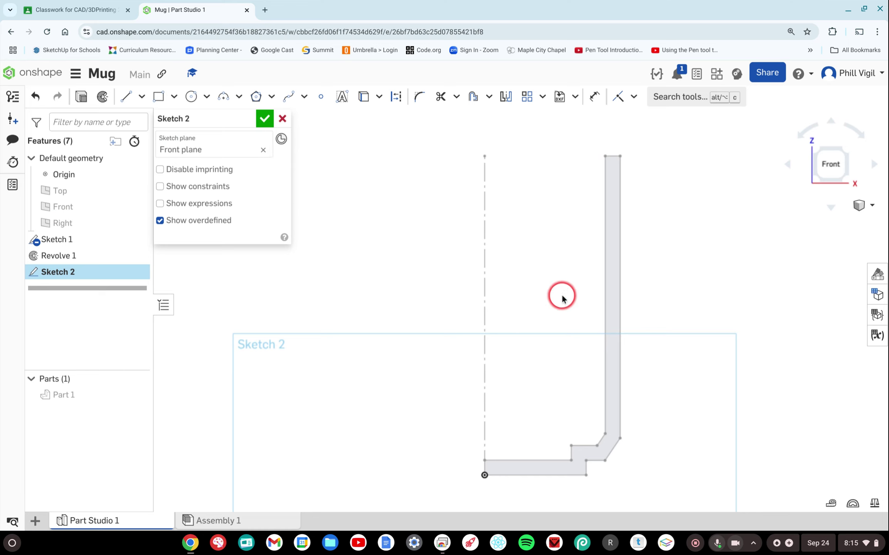
pyautogui.click(290, 97)
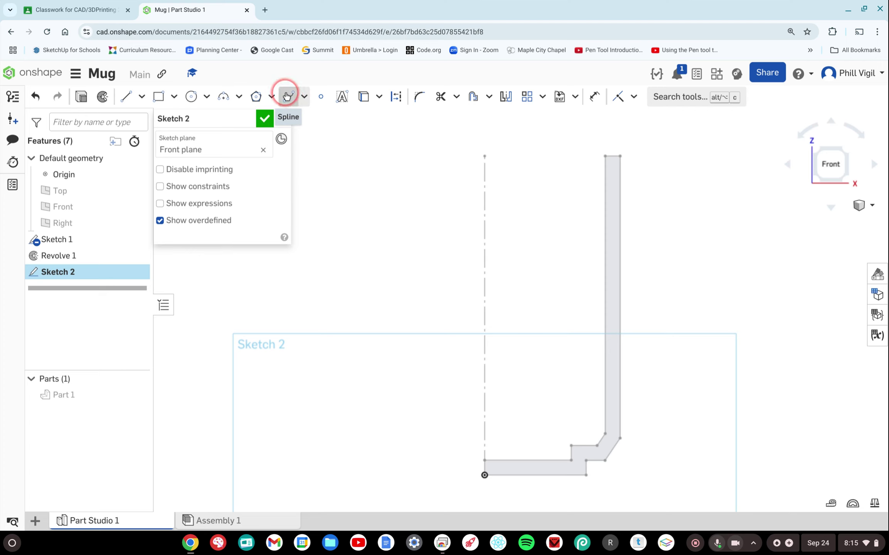
pyautogui.click(288, 96)
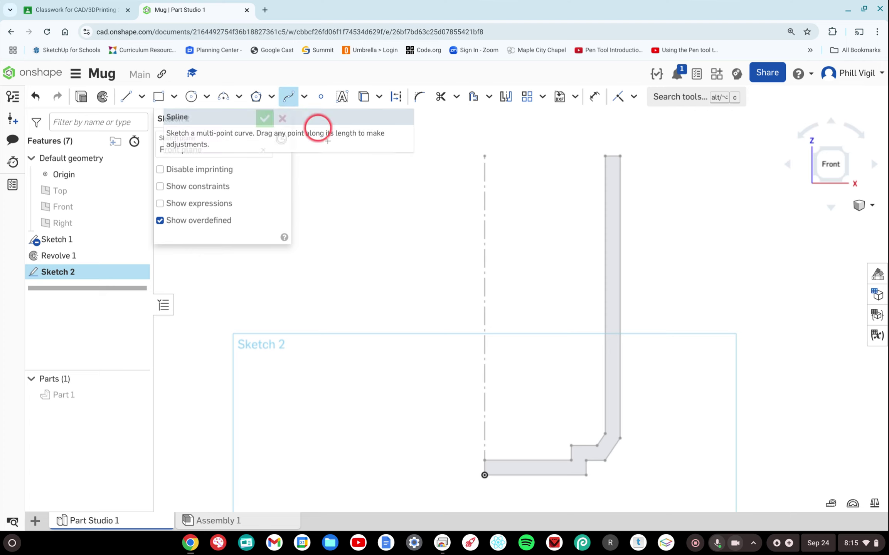
pyautogui.click(605, 362)
pyautogui.click(645, 350)
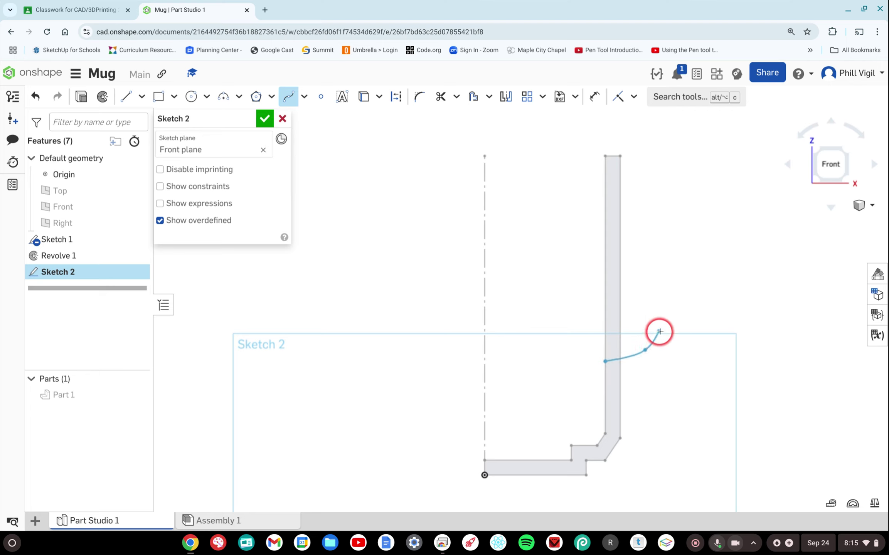
pyautogui.click(680, 316)
pyautogui.click(692, 253)
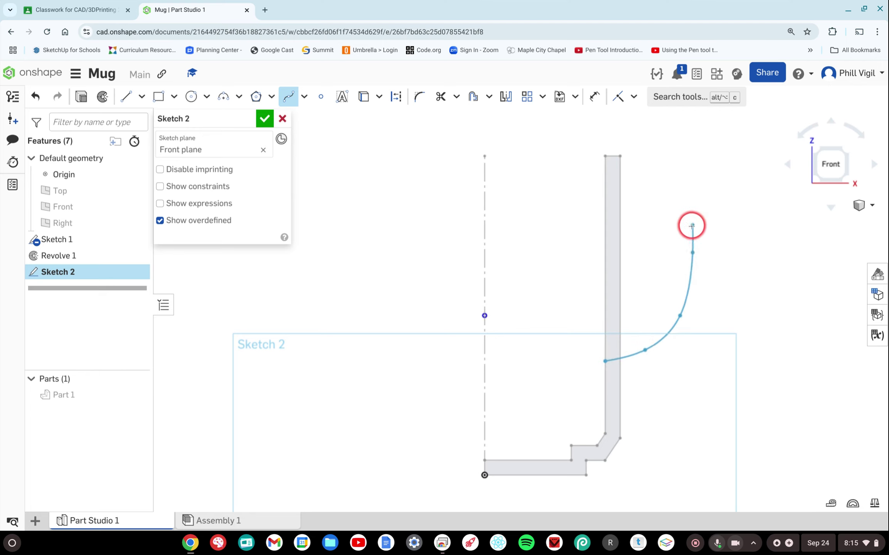
pyautogui.click(684, 179)
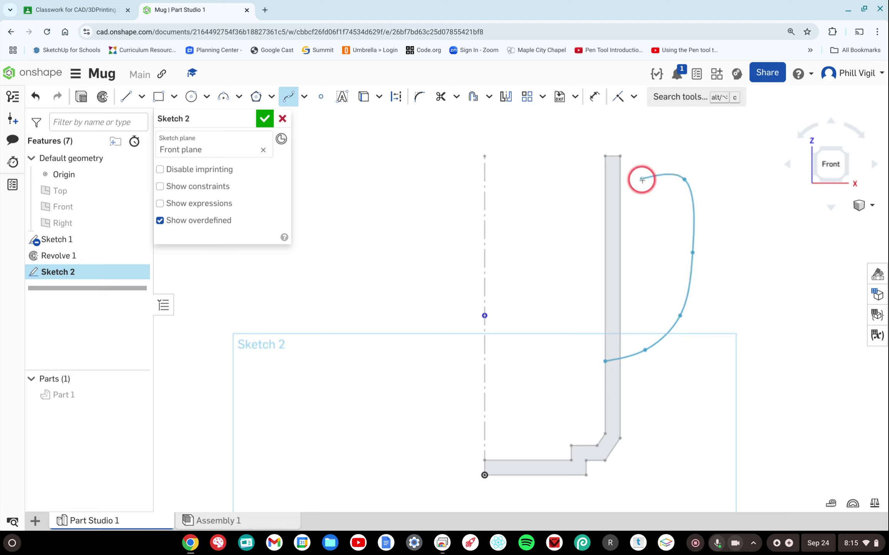
pyautogui.press('Escape')
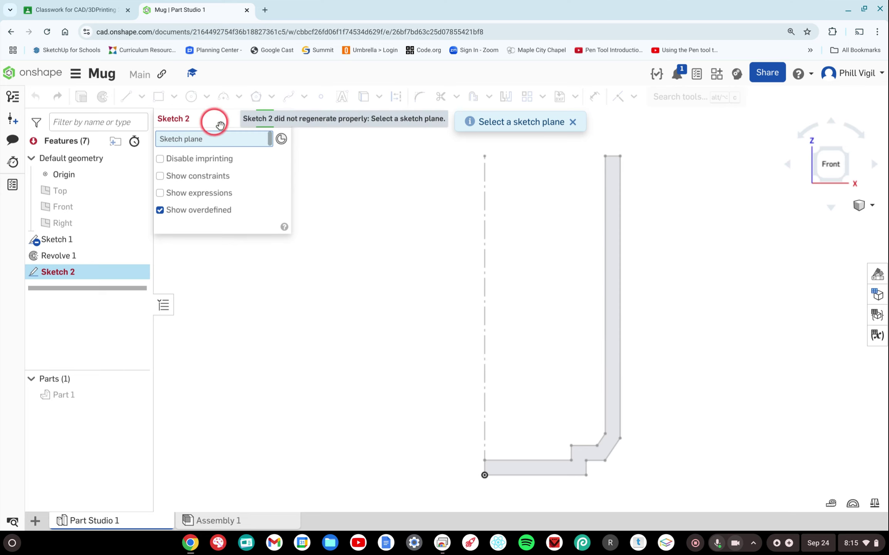
# Assign the sketch to the Front plane and draw a handle spline from the lower inner wall line through four outside points to its upper part
pyautogui.click(62, 206)
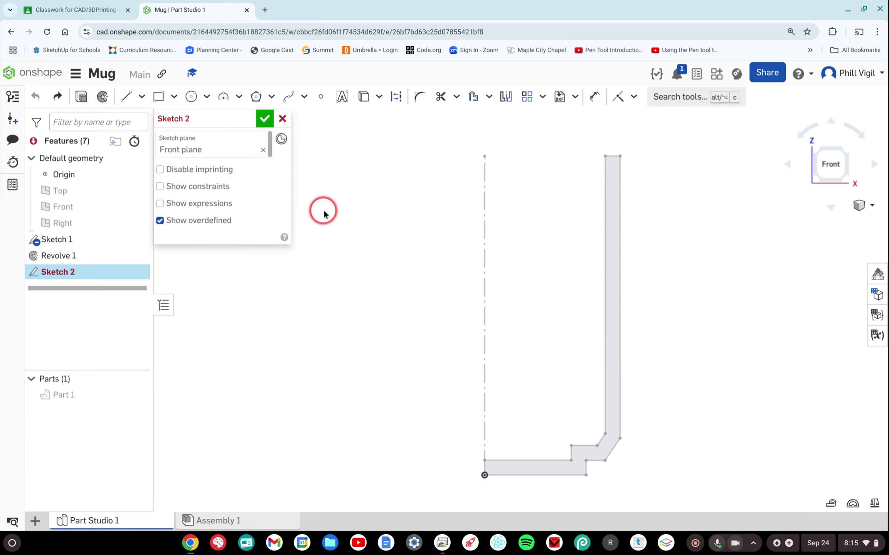
pyautogui.click(295, 92)
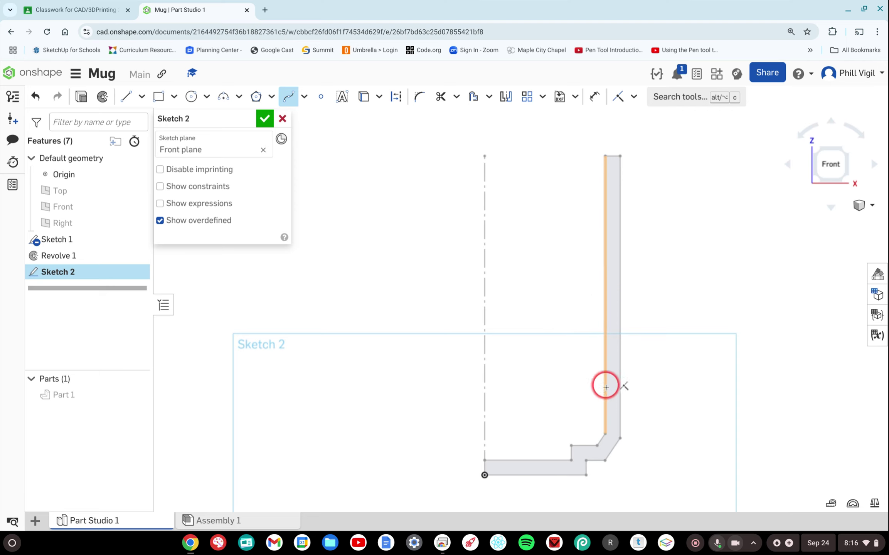
pyautogui.click(605, 355)
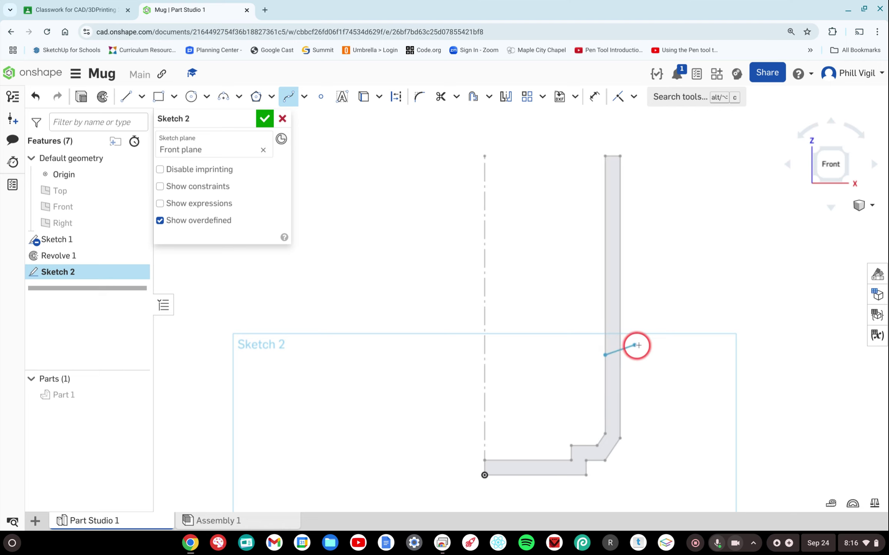
pyautogui.click(671, 332)
pyautogui.click(711, 266)
pyautogui.click(718, 195)
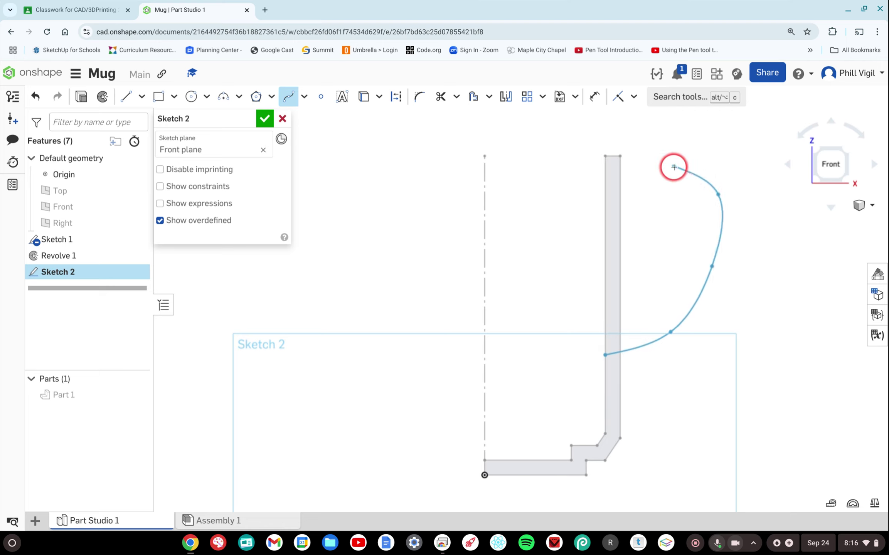
pyautogui.click(665, 176)
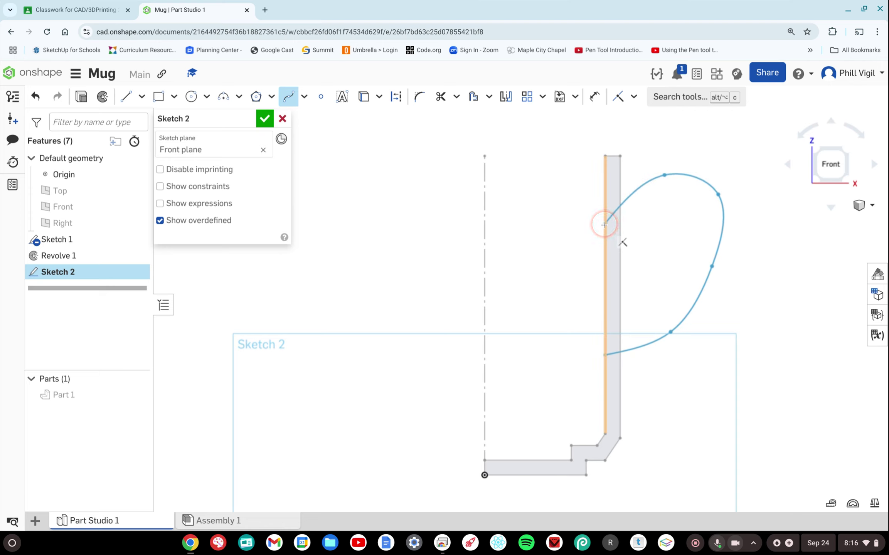
pyautogui.doubleClick(697, 207)
pyautogui.moveTo(600, 224); pyautogui.dragTo(659, 242)
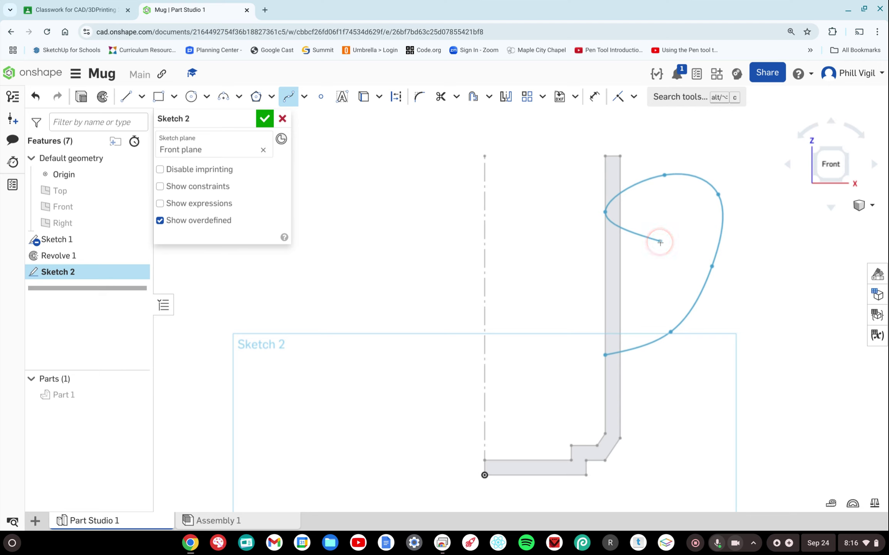
pyautogui.moveTo(659, 241); pyautogui.dragTo(659, 242)
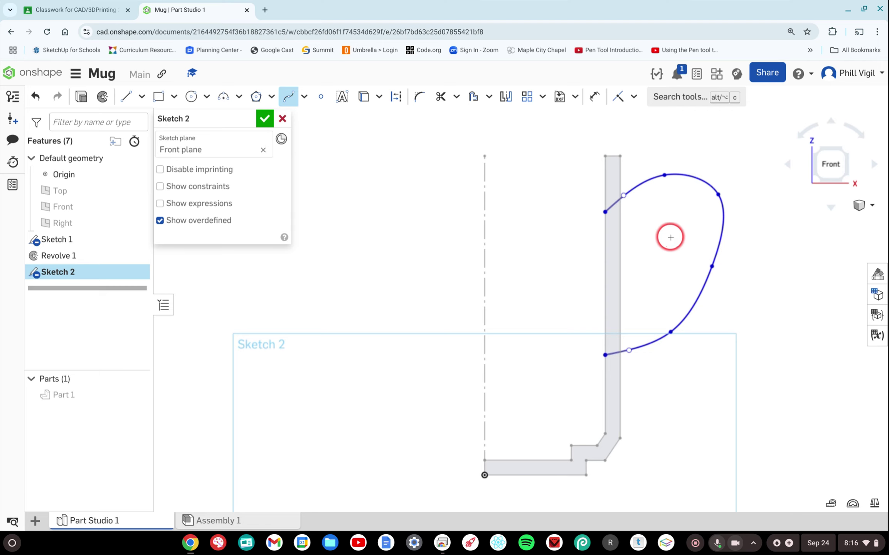
pyautogui.press('Escape')
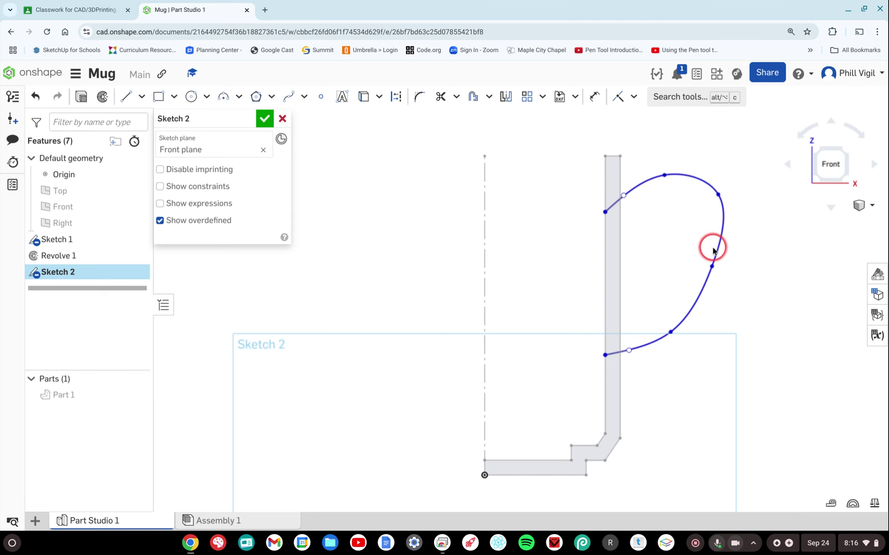
# Smooth the handle spline by adjusting its two lower outside points and both end tangent handles, and accept the sketch
pyautogui.moveTo(671, 332); pyautogui.dragTo(676, 318)
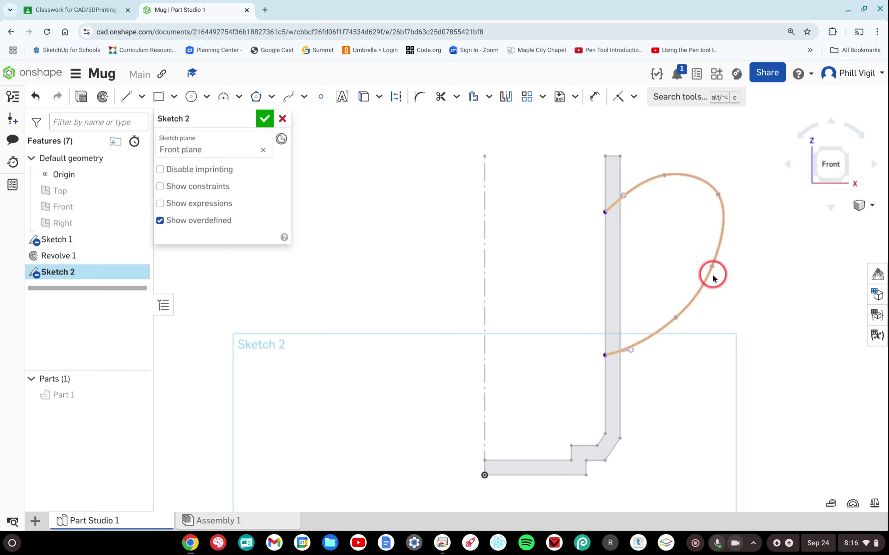
pyautogui.moveTo(712, 269); pyautogui.dragTo(720, 267)
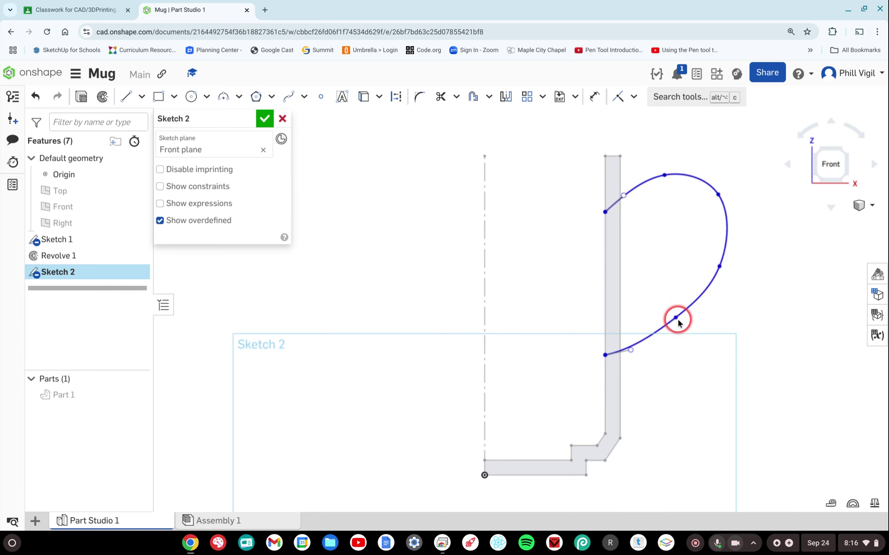
pyautogui.moveTo(678, 318); pyautogui.dragTo(678, 320)
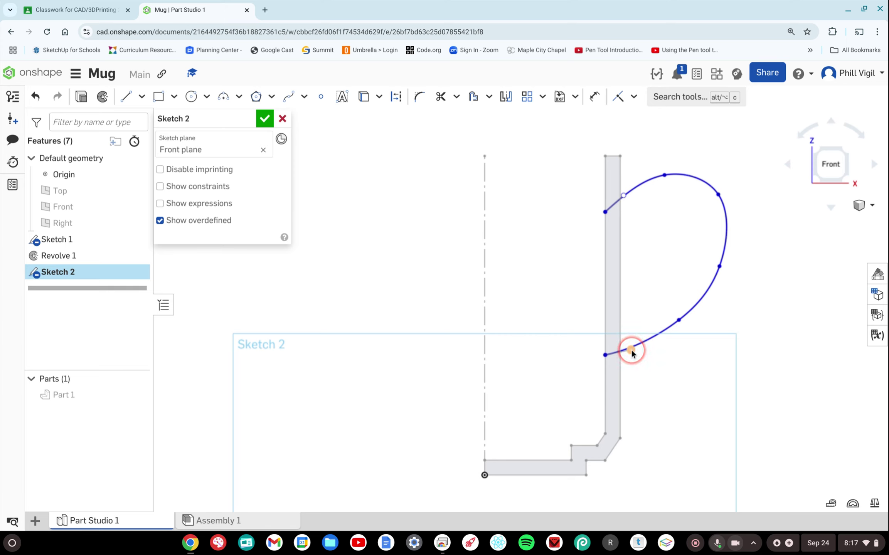
pyautogui.moveTo(636, 353)
pyautogui.mouseDown()
pyautogui.moveTo(646, 347)
pyautogui.moveTo(632, 371)
pyautogui.moveTo(625, 366)
pyautogui.moveTo(649, 348)
pyautogui.moveTo(641, 349)
pyautogui.mouseUp()
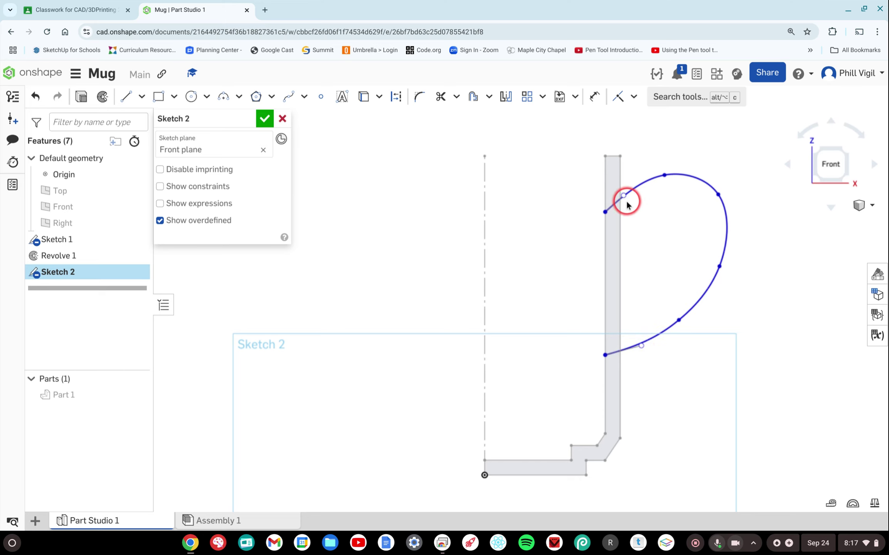
pyautogui.moveTo(623, 195)
pyautogui.mouseDown()
pyautogui.moveTo(629, 154)
pyautogui.moveTo(609, 137)
pyautogui.moveTo(637, 145)
pyautogui.moveTo(606, 156)
pyautogui.moveTo(627, 135)
pyautogui.moveTo(635, 143)
pyautogui.moveTo(629, 192)
pyautogui.mouseUp()
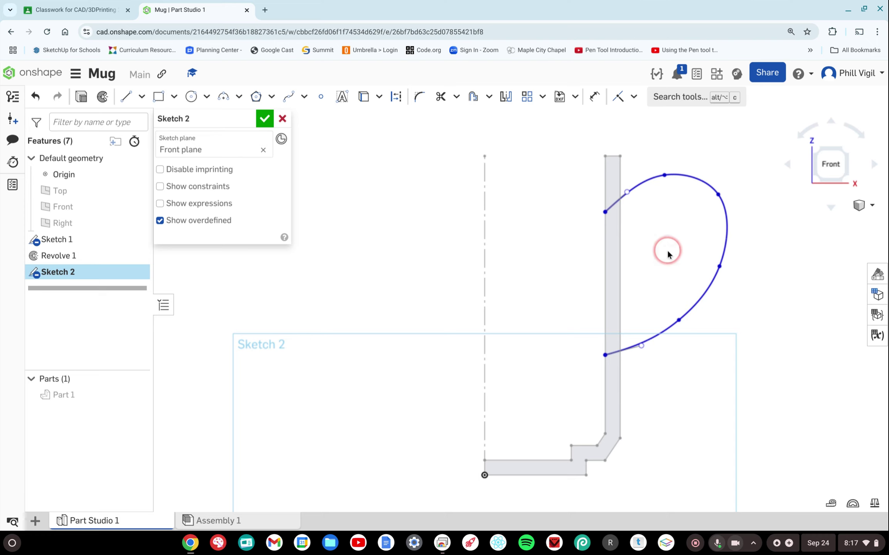
pyautogui.click(265, 120)
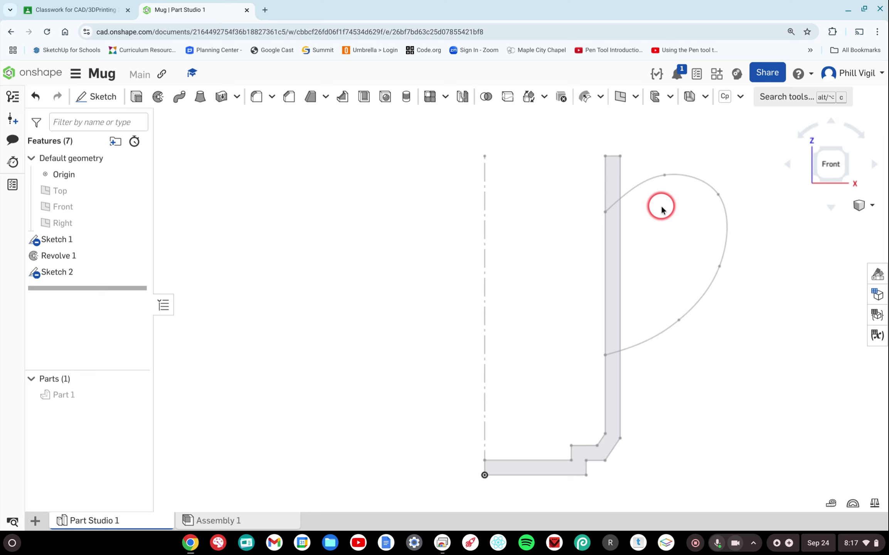
# Discard the newly started empty sketch, and start a construction plane with its plane type choices open
pyautogui.click(101, 98)
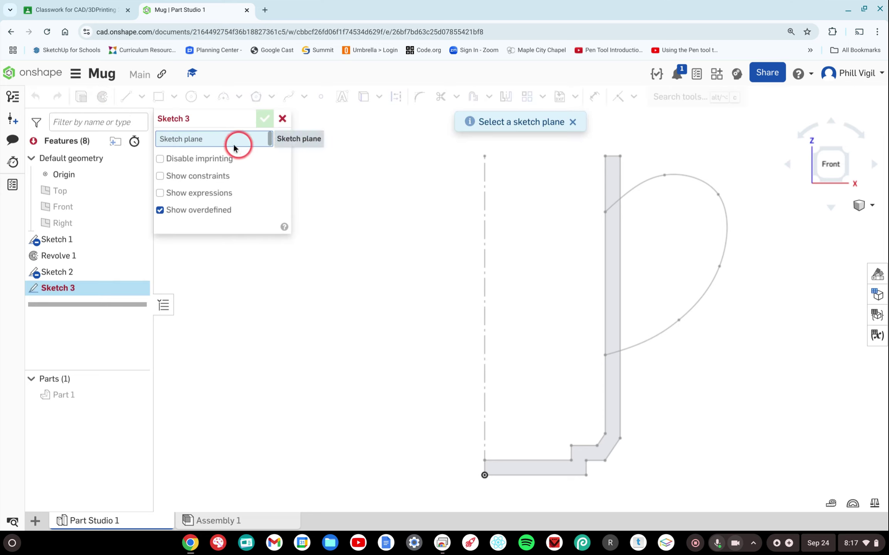
pyautogui.click(282, 119)
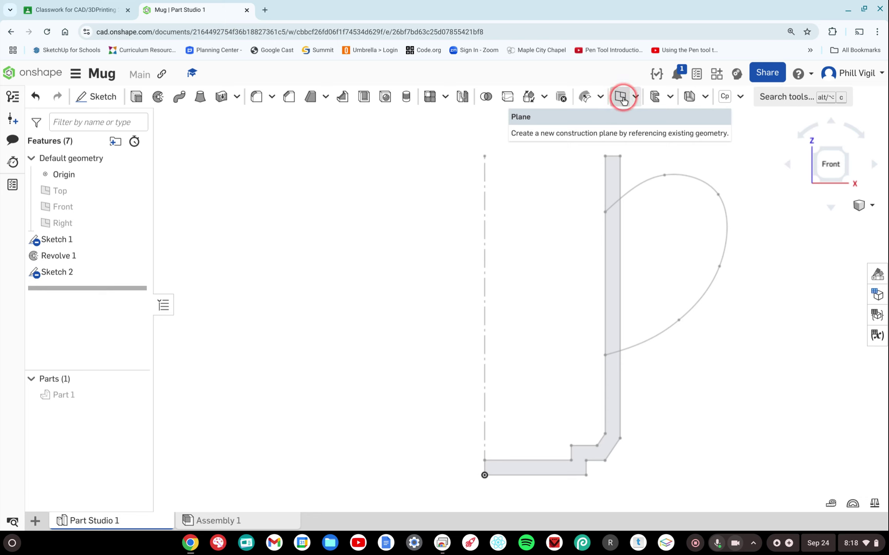
pyautogui.click(621, 98)
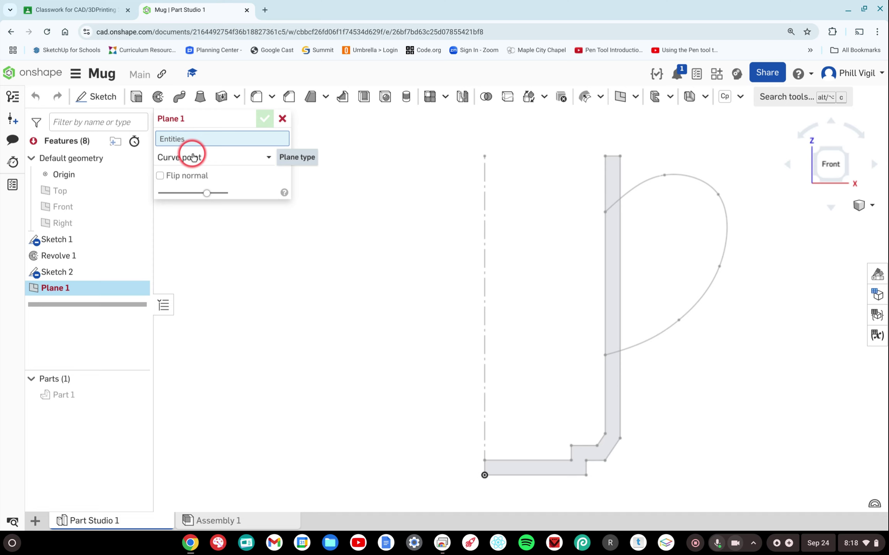
pyautogui.click(237, 159)
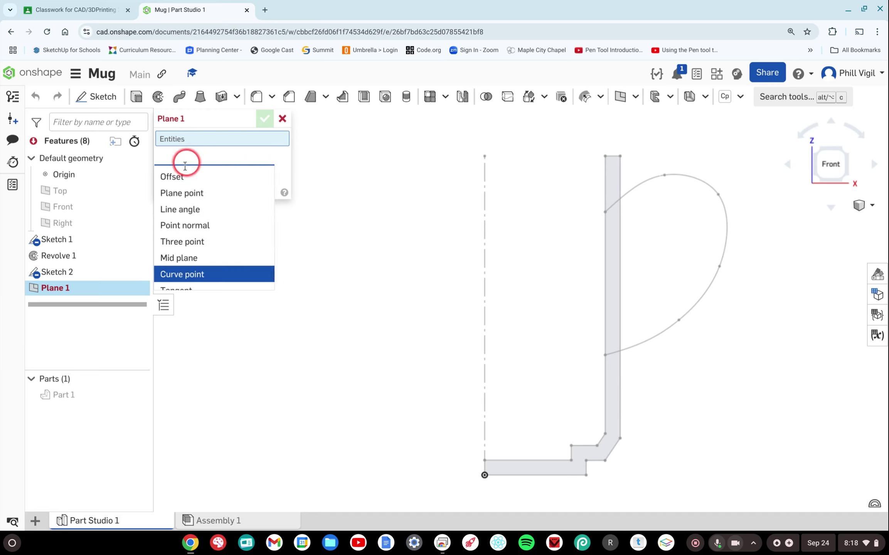